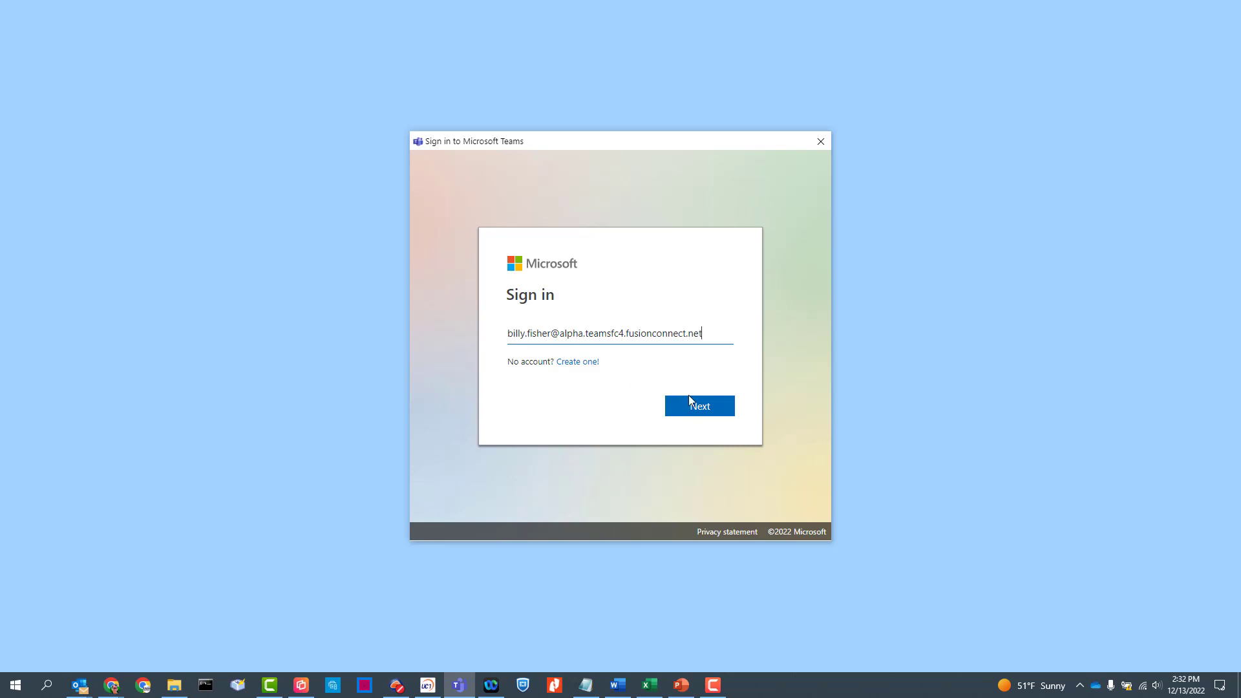
Submit the work e-mail address on the Teams sign-in screen to continue signing in.
left_click(689, 397)
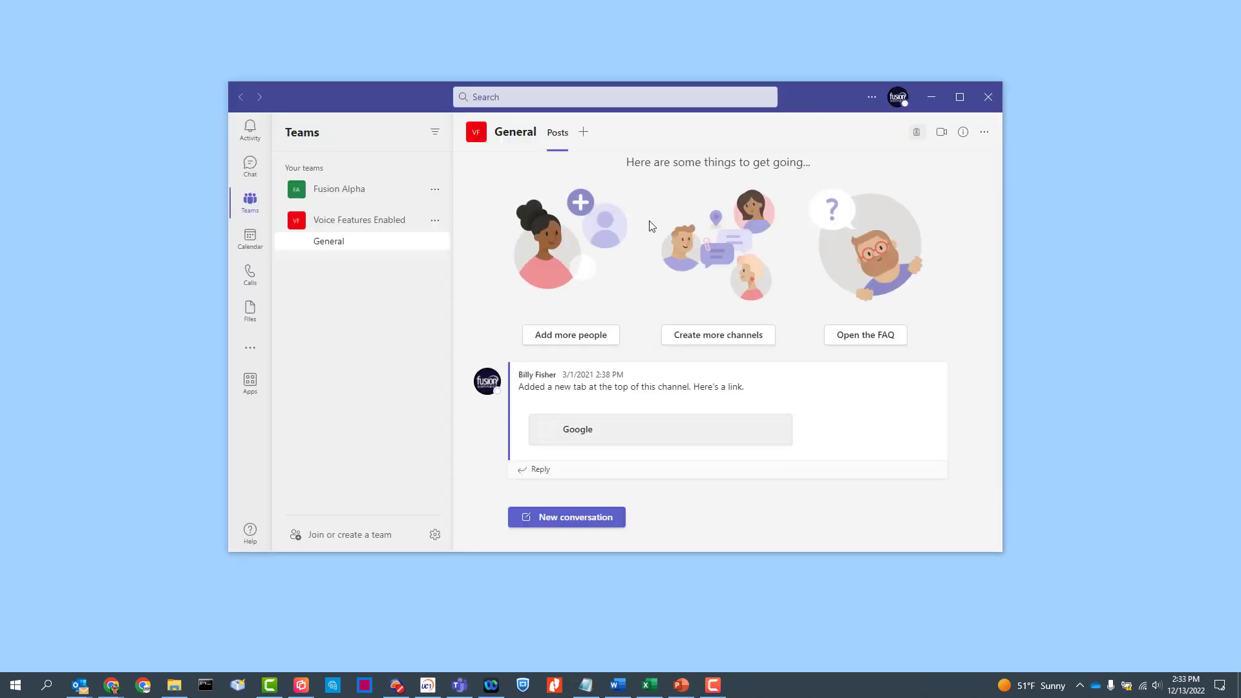
Go to Calls, highlight the work number, and check the Custom Setup audio device list without changing it.
left_click(250, 275)
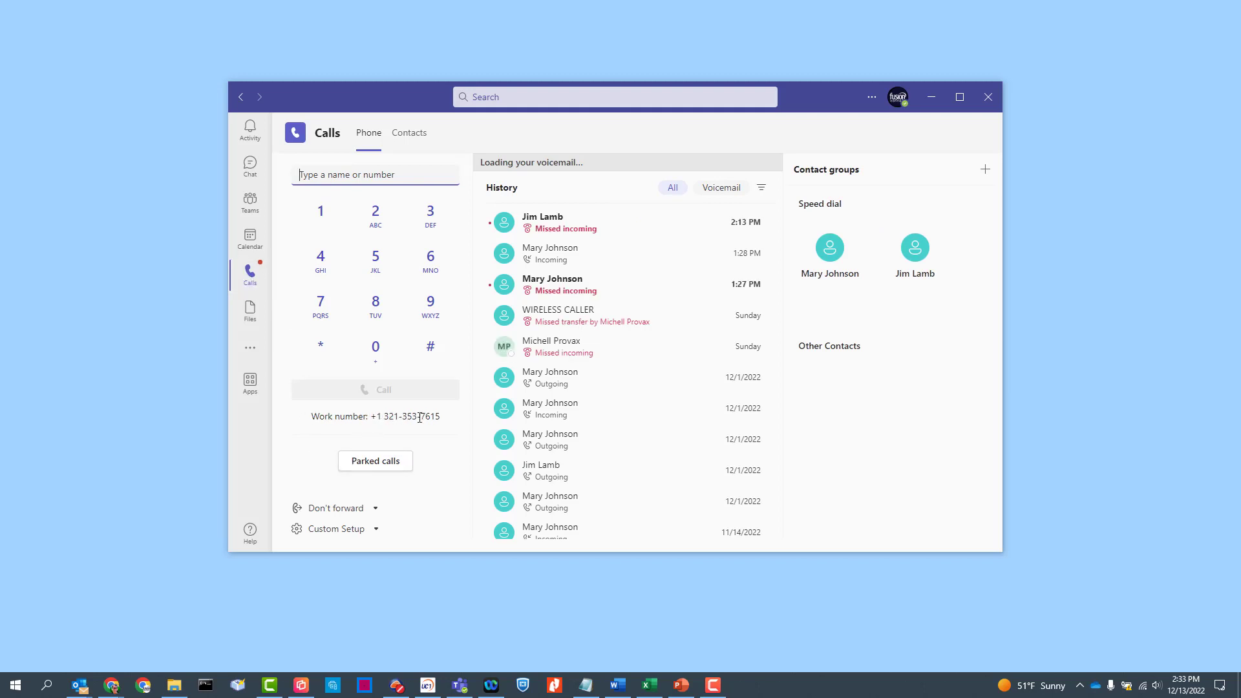
left_click_drag(440, 417, 377, 416)
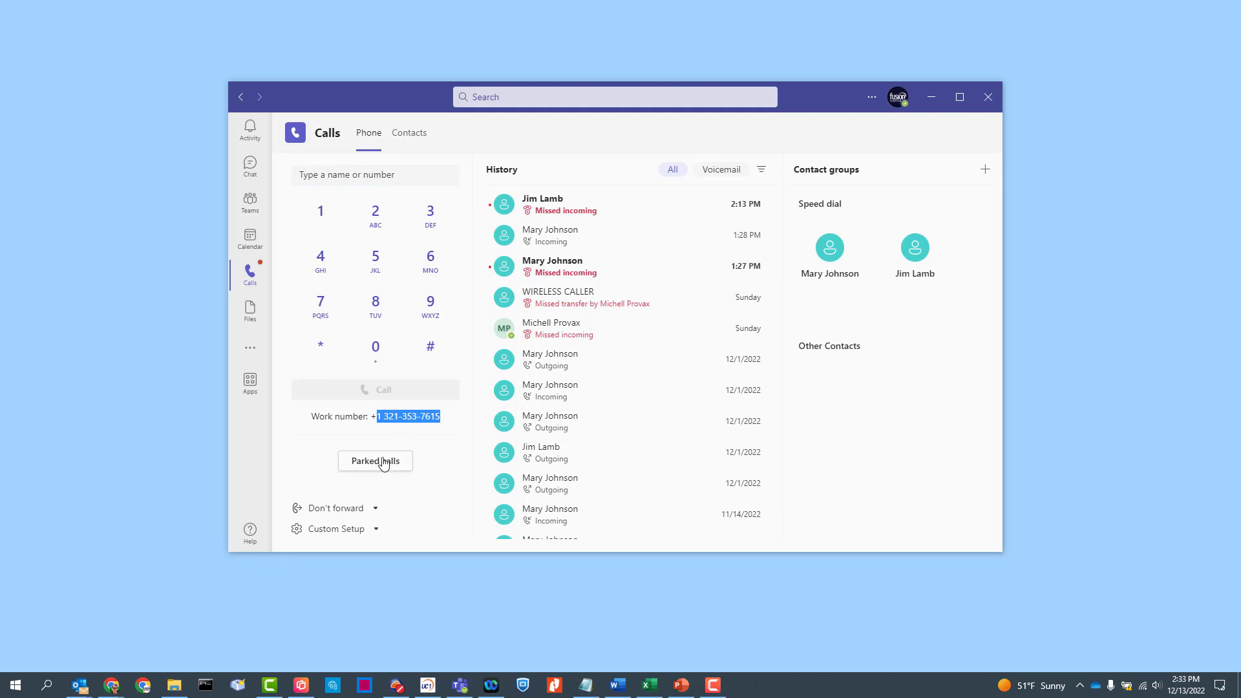
left_click(335, 534)
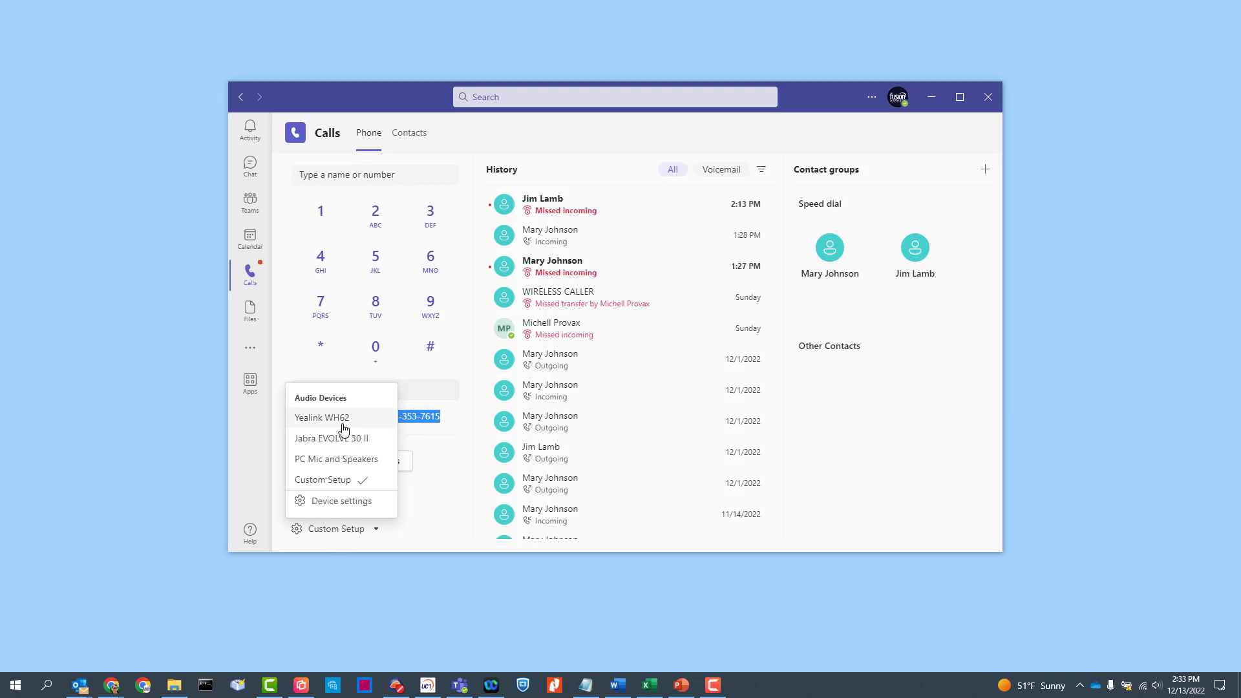
left_click(435, 471)
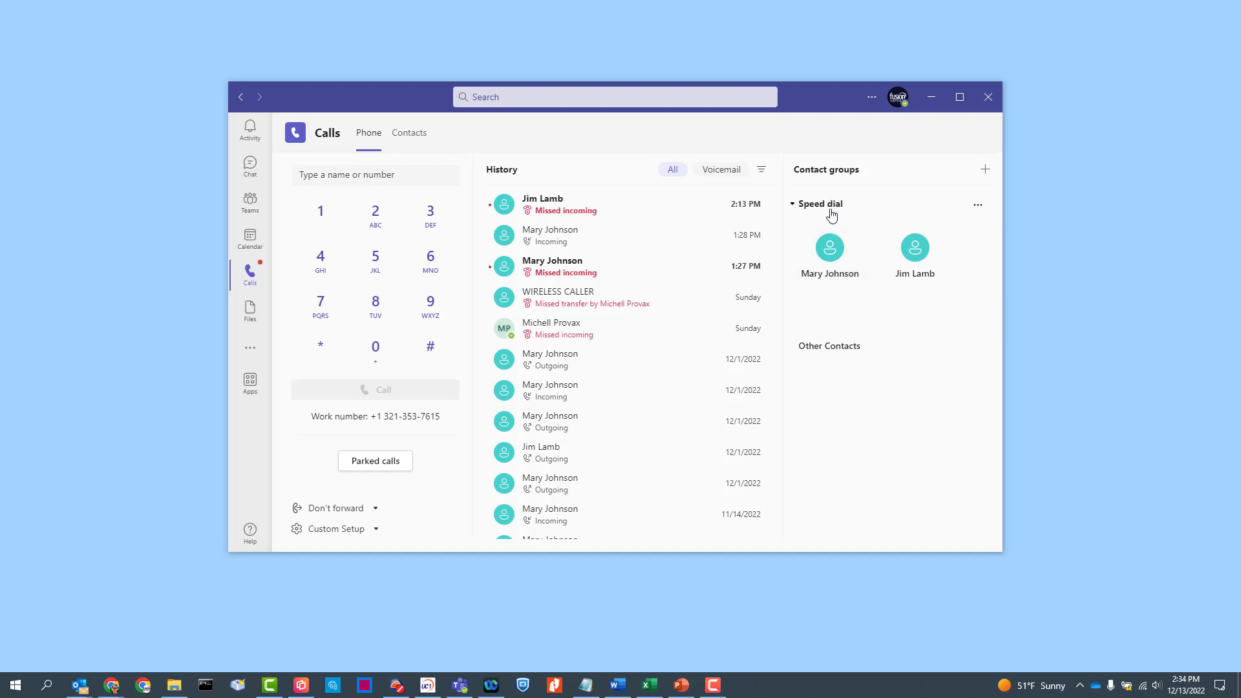
left_click(984, 172)
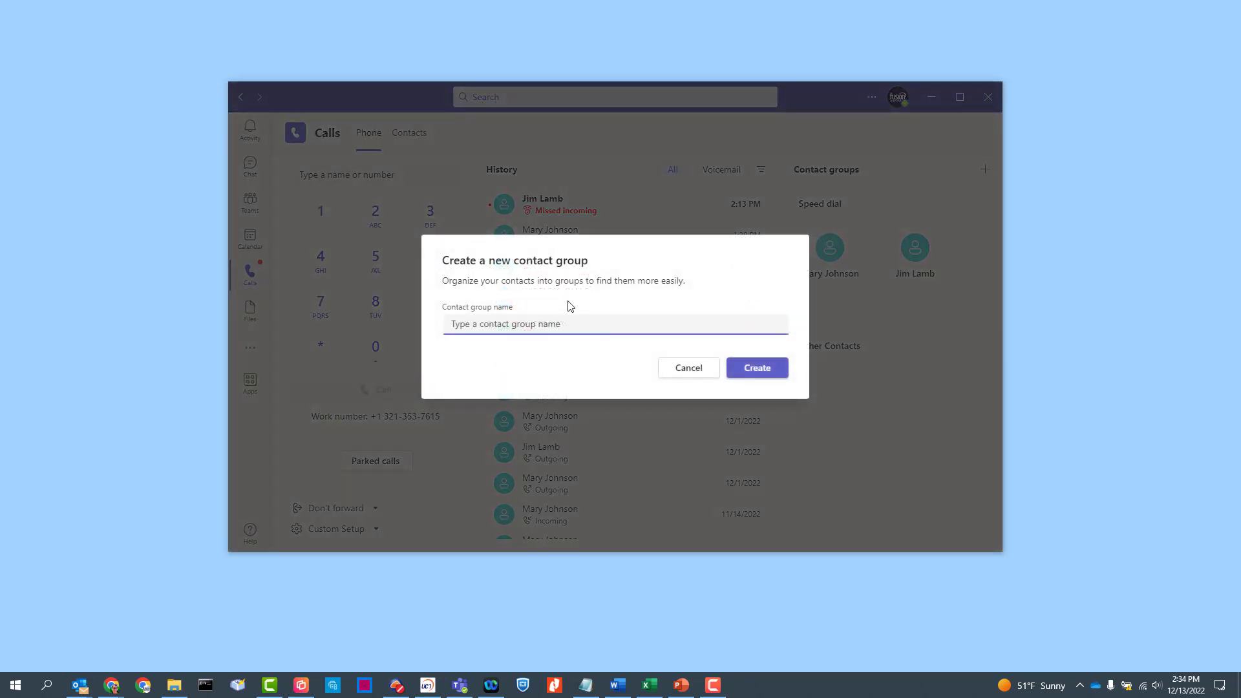
left_click(691, 370)
left_click(790, 203)
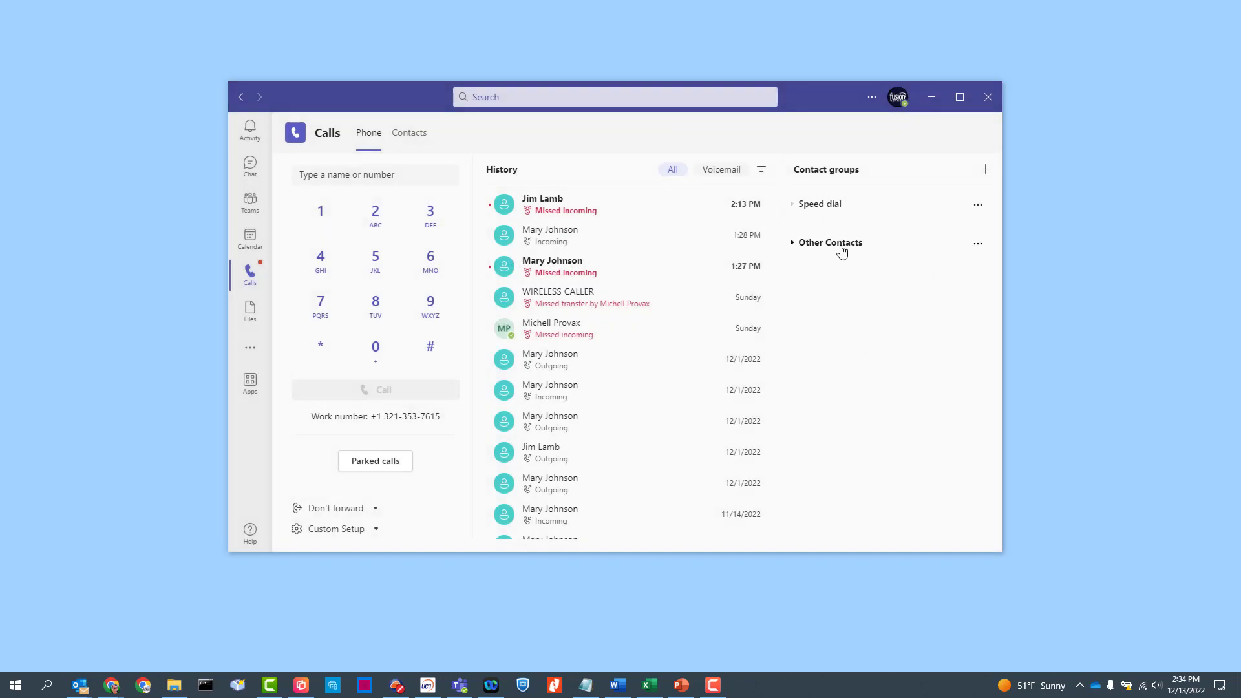
left_click(793, 244)
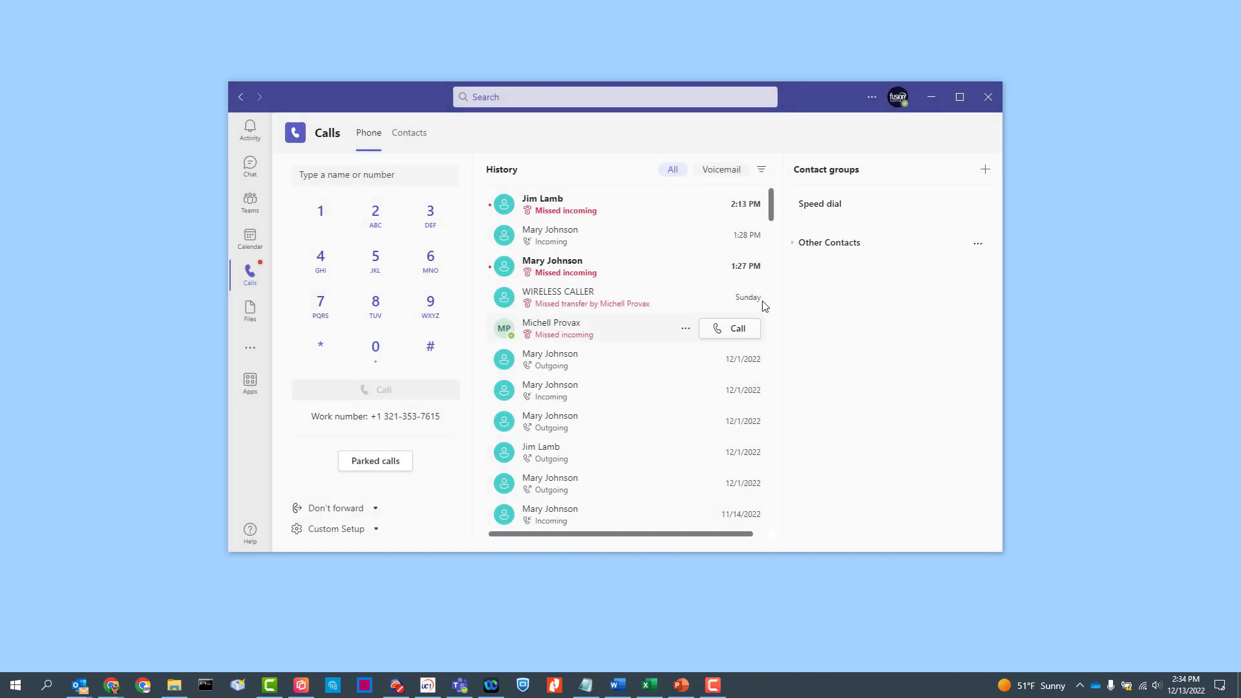
left_click(410, 135)
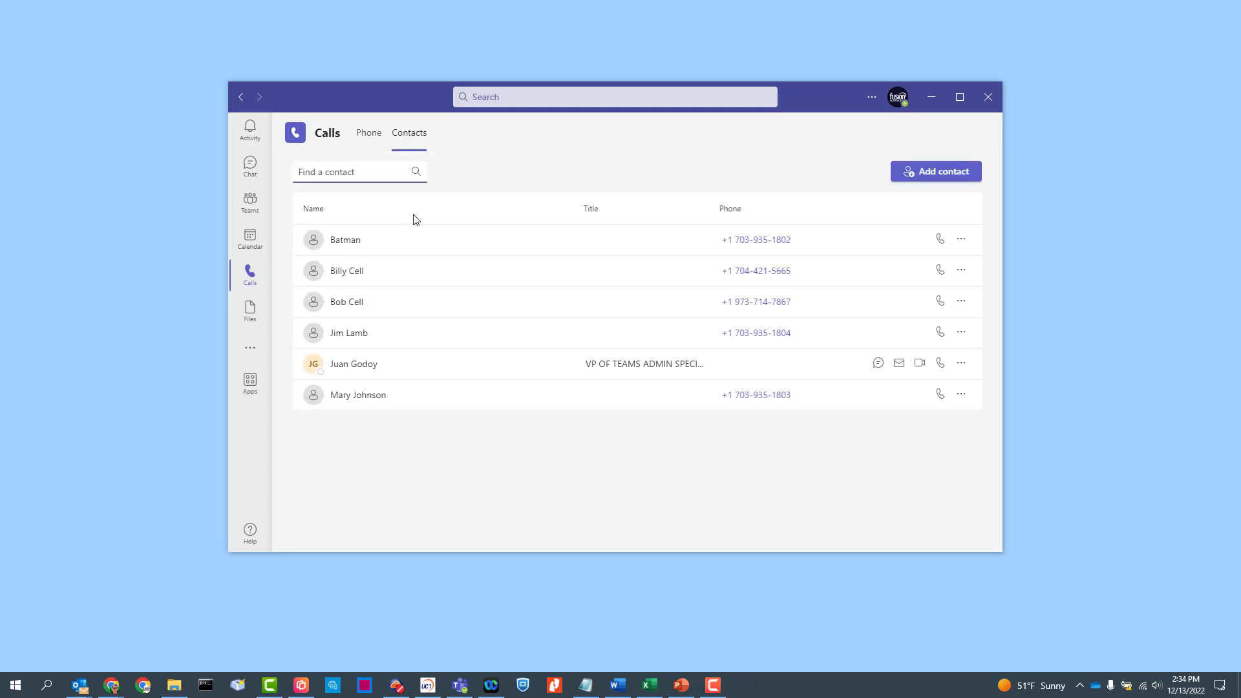
left_click(961, 173)
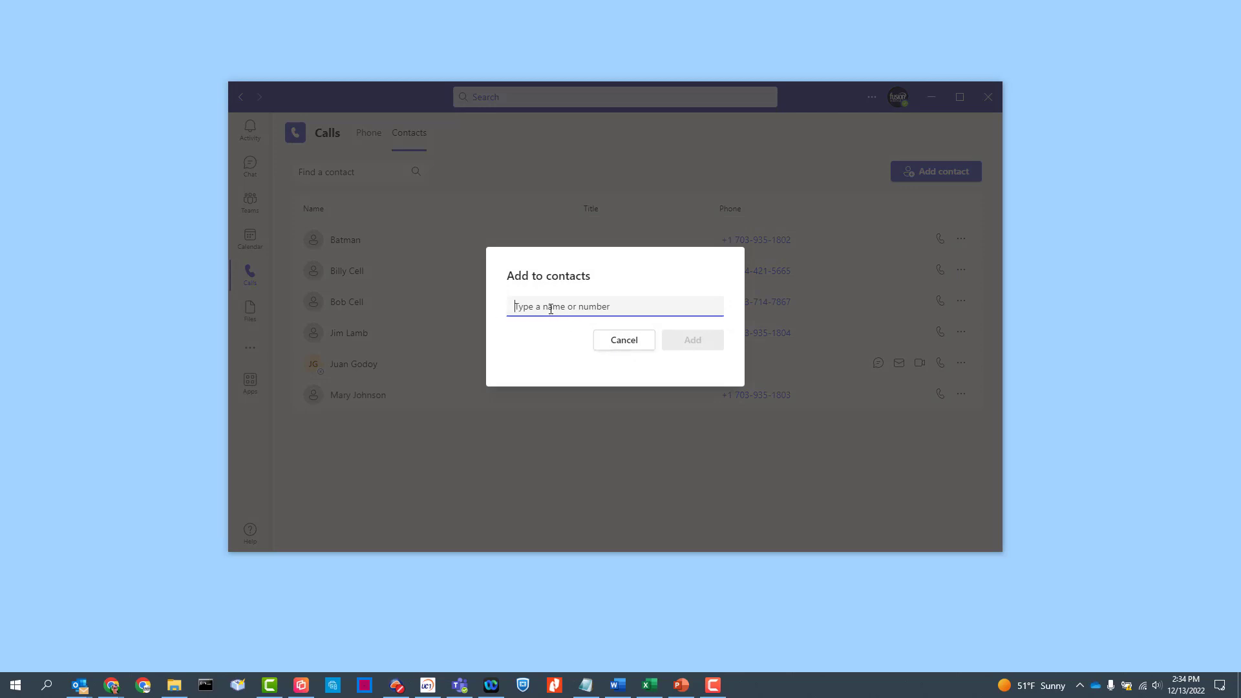
type("7045551212")
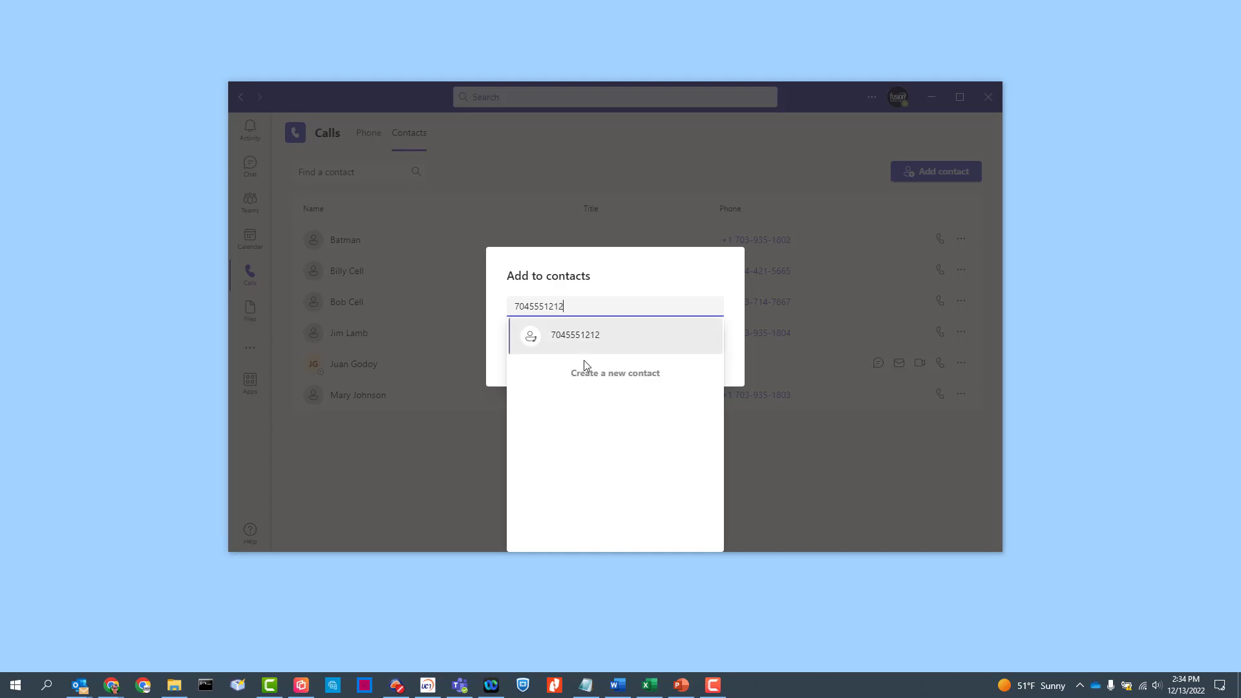
left_click(586, 365)
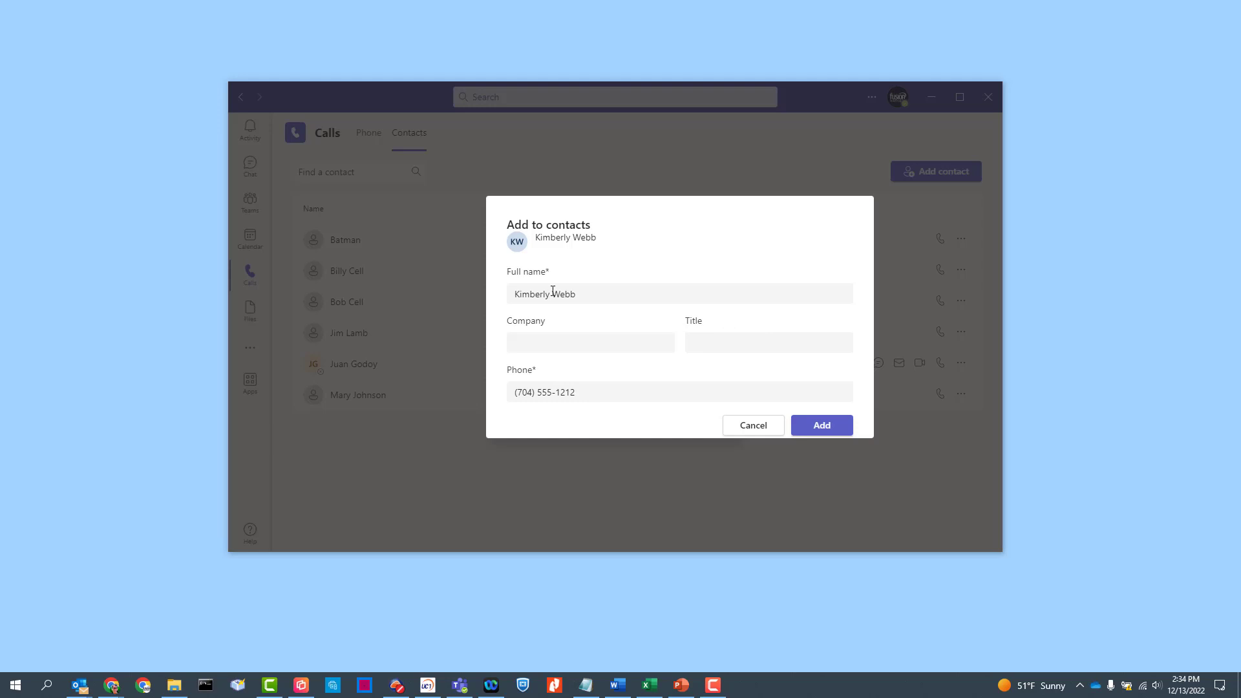
left_click_drag(570, 294, 513, 294)
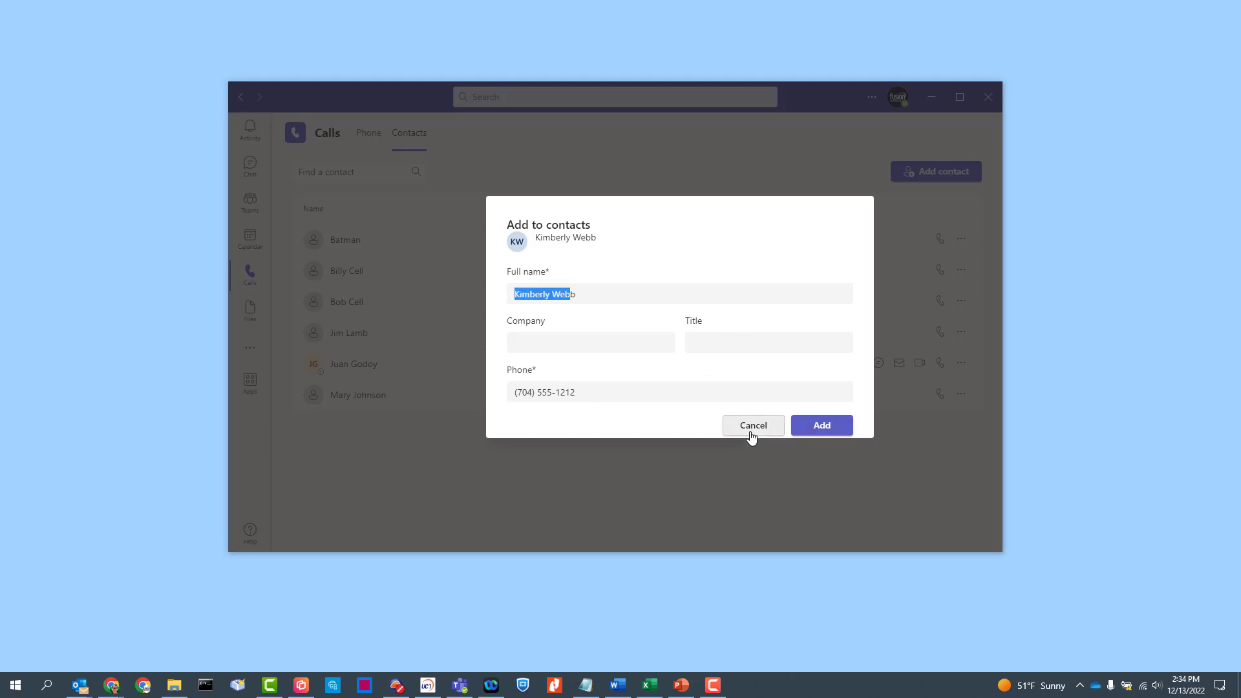
left_click(751, 433)
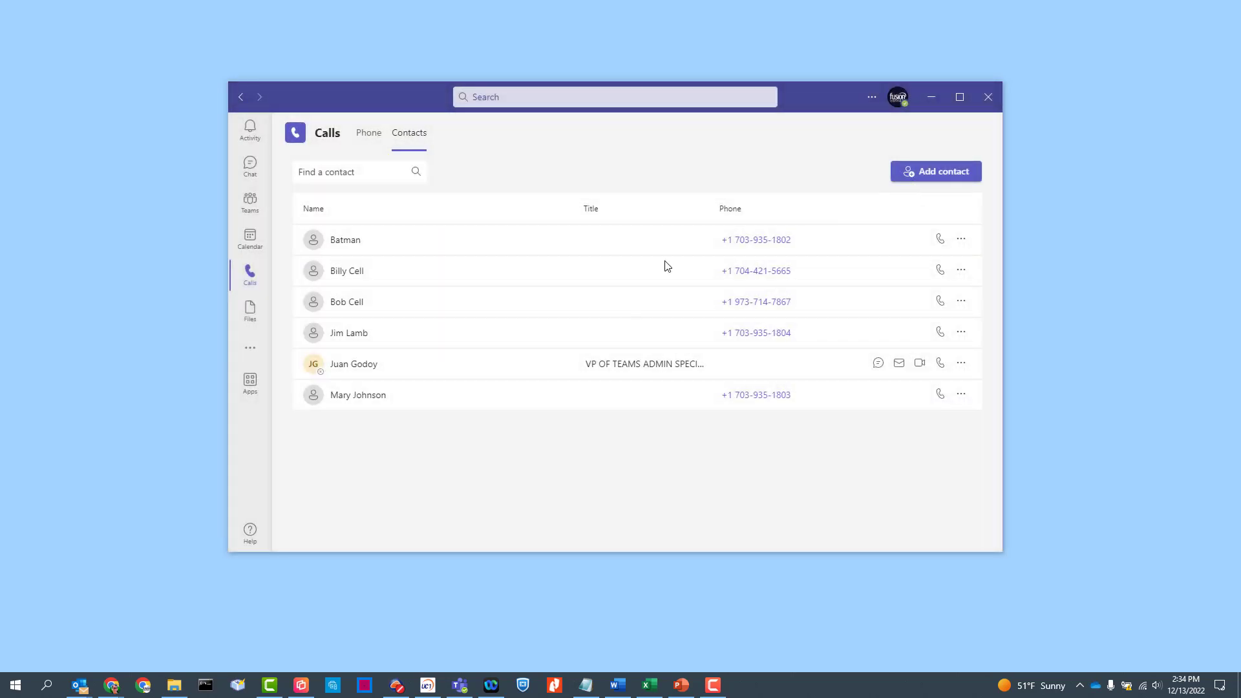
left_click(379, 156)
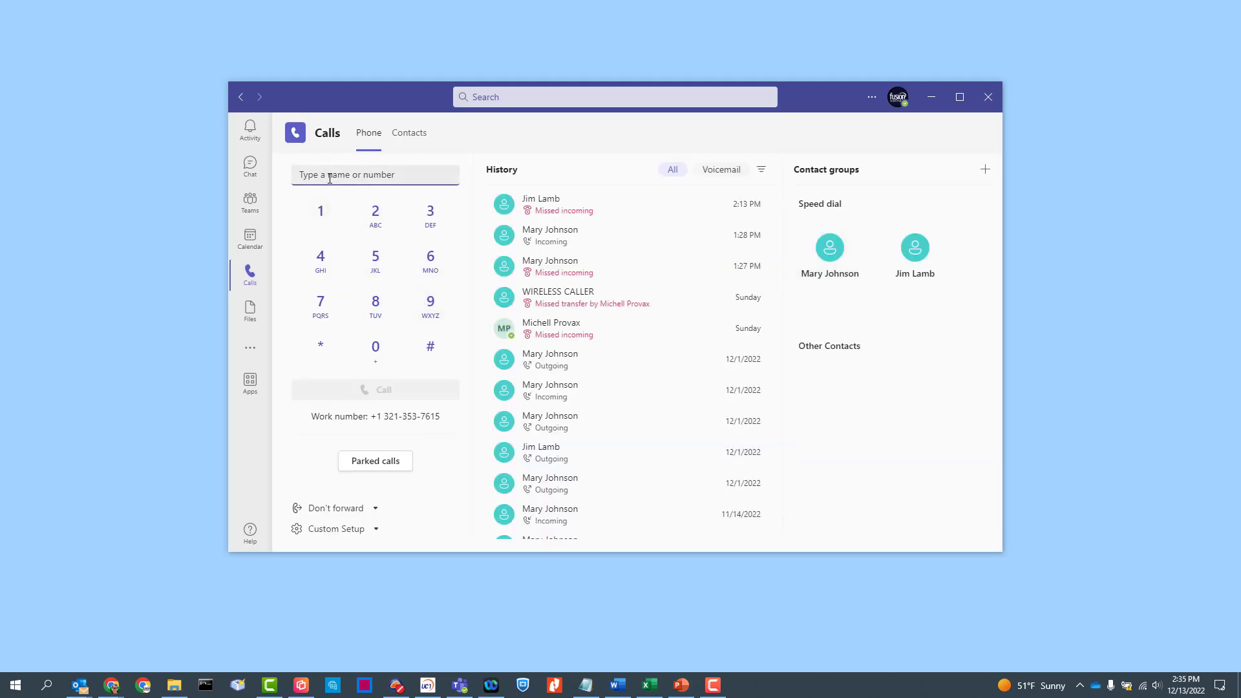
Call the pasted contact number, then shrink and reposition the call window.
key("ctrl+v")
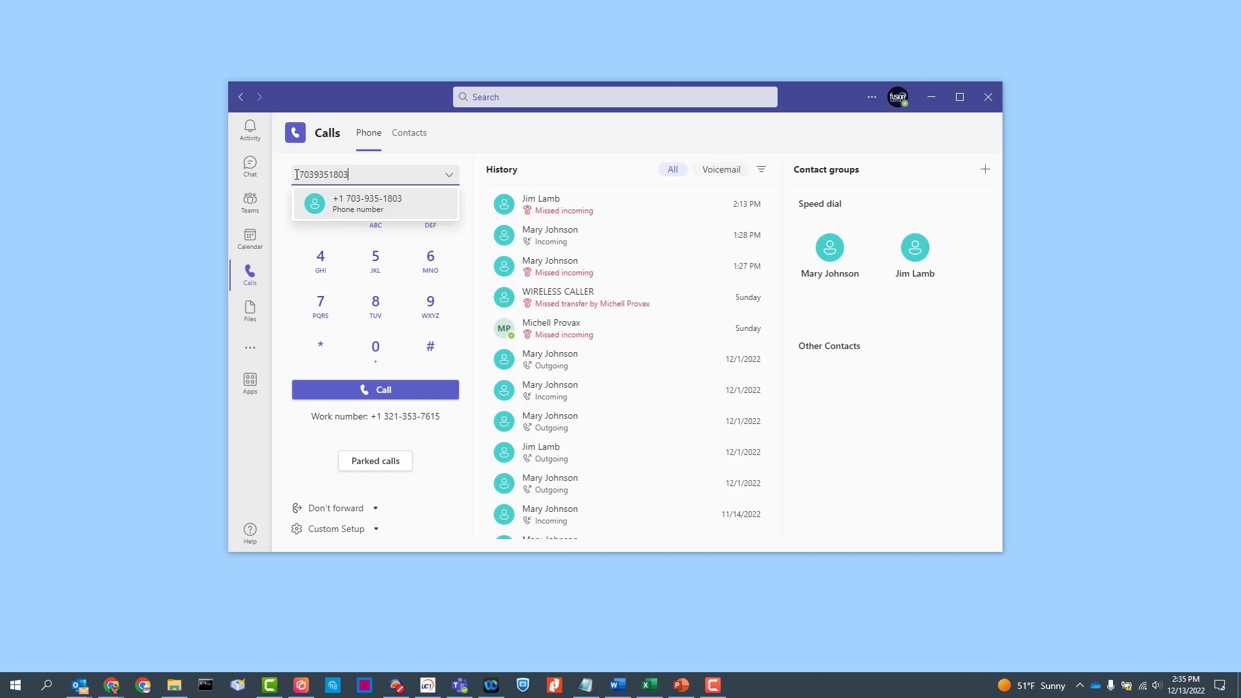
left_click(374, 389)
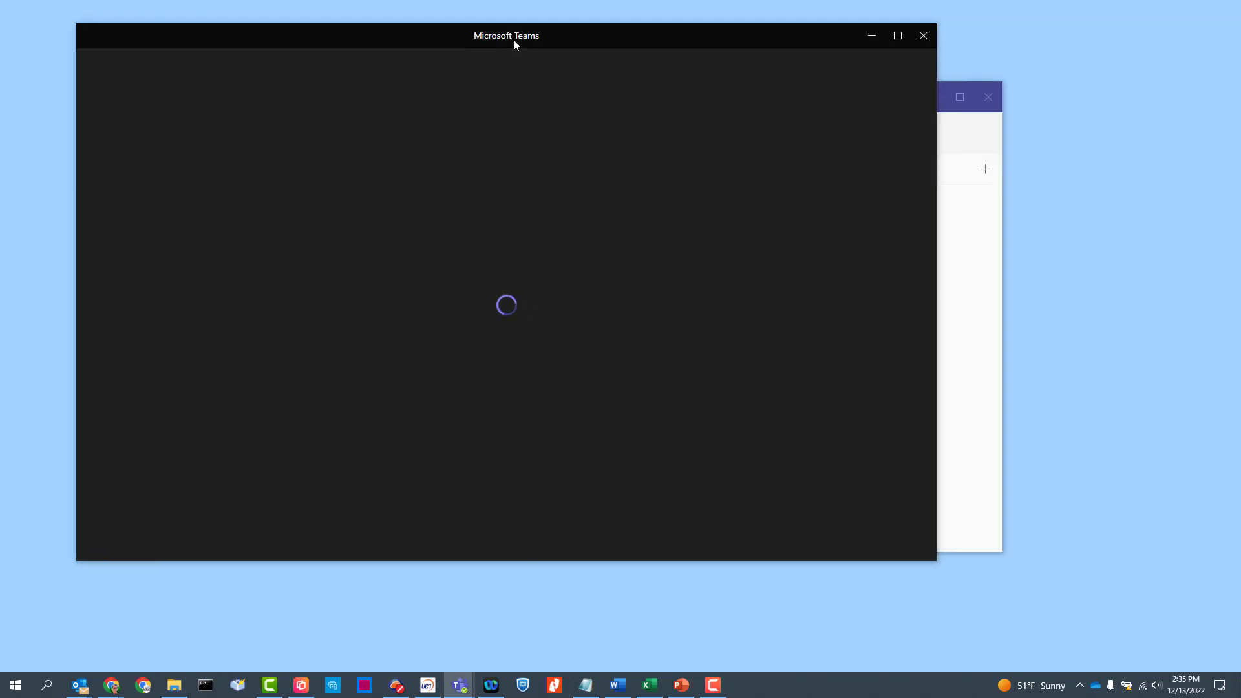
left_click_drag(514, 40, 475, 39)
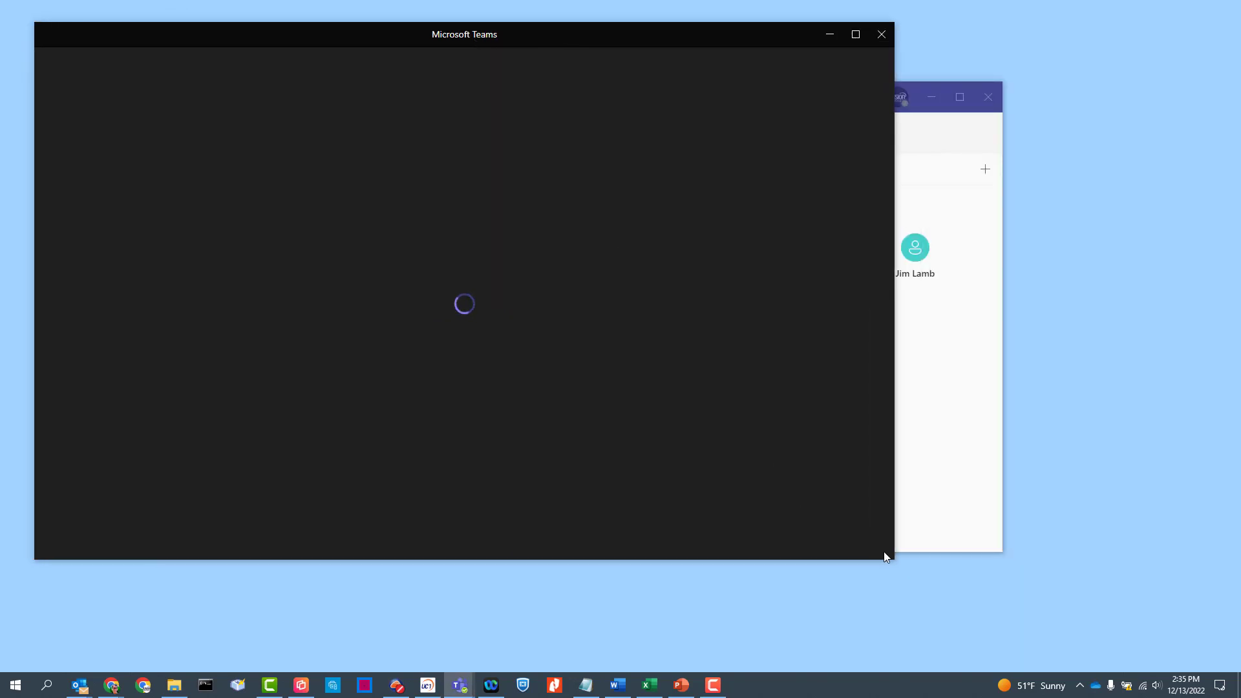
left_click_drag(890, 551, 684, 455)
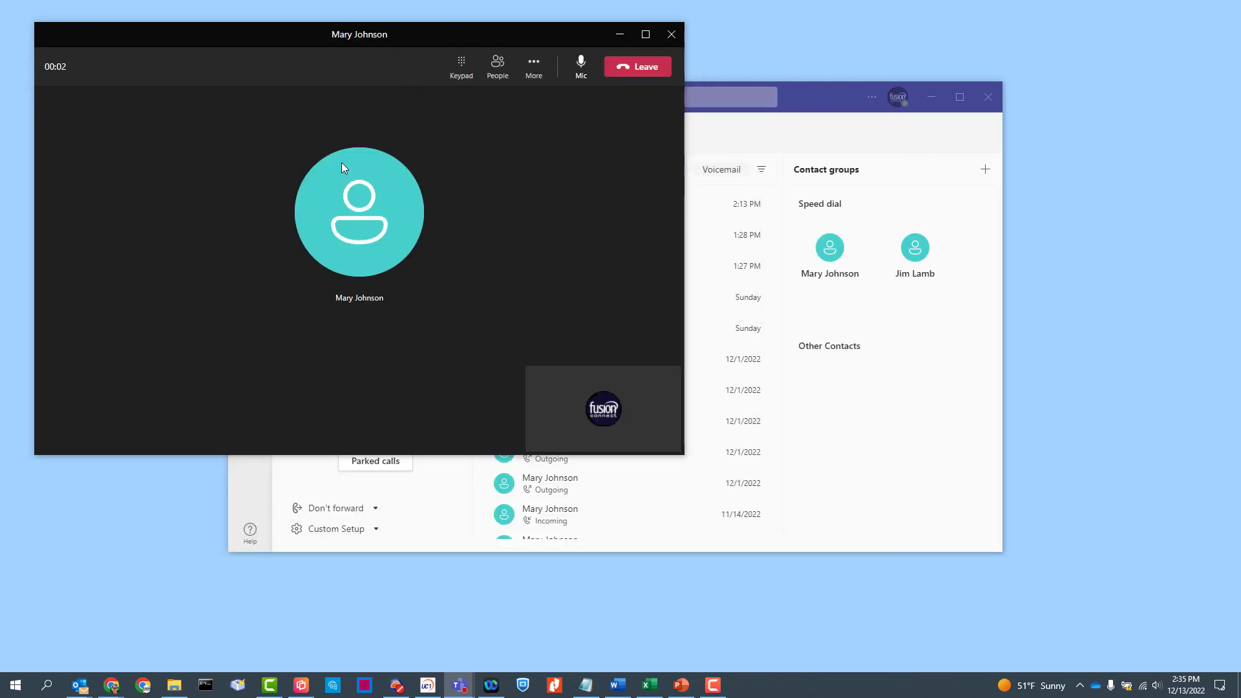
left_click_drag(353, 44, 341, 38)
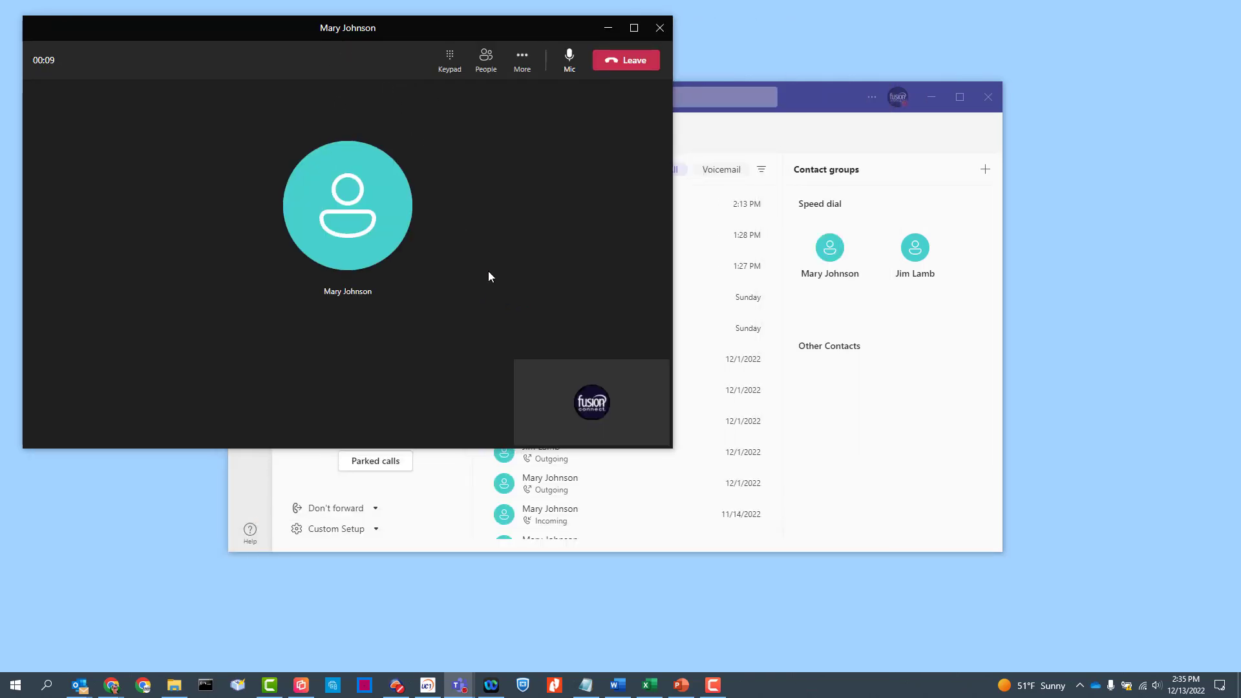
Mute and unmute the mic, then show and hide the in-call keypad.
left_click(574, 65)
left_click(568, 65)
left_click(450, 64)
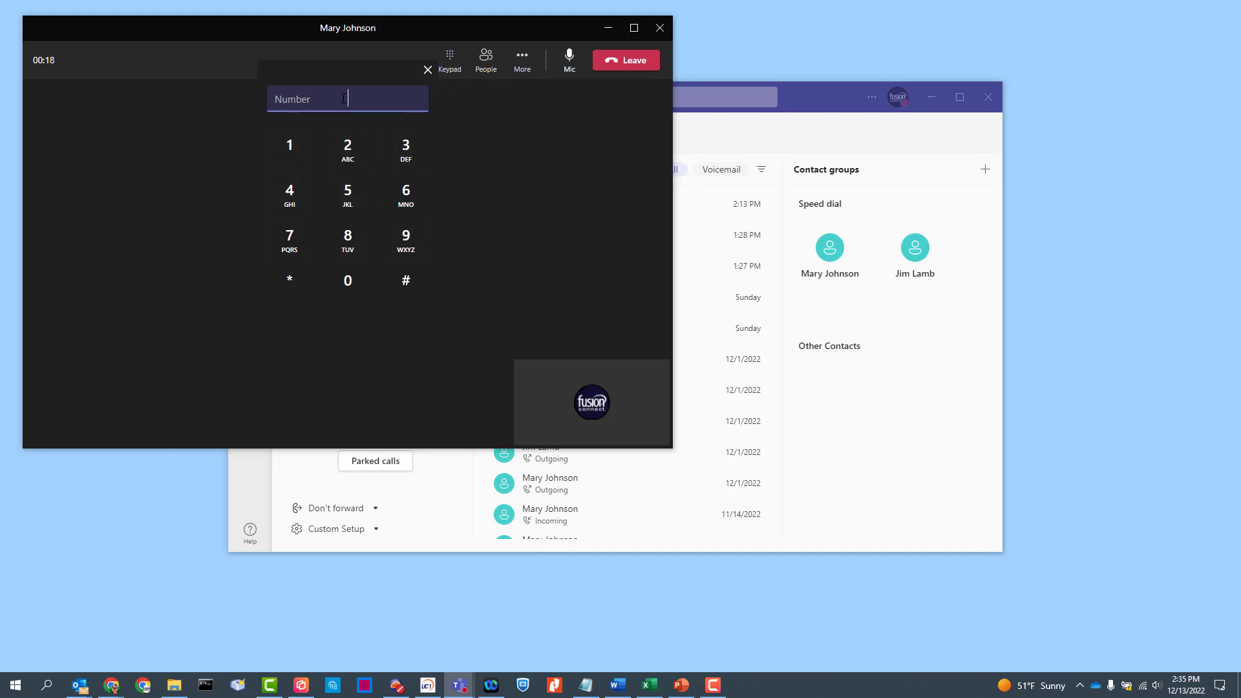
left_click(427, 69)
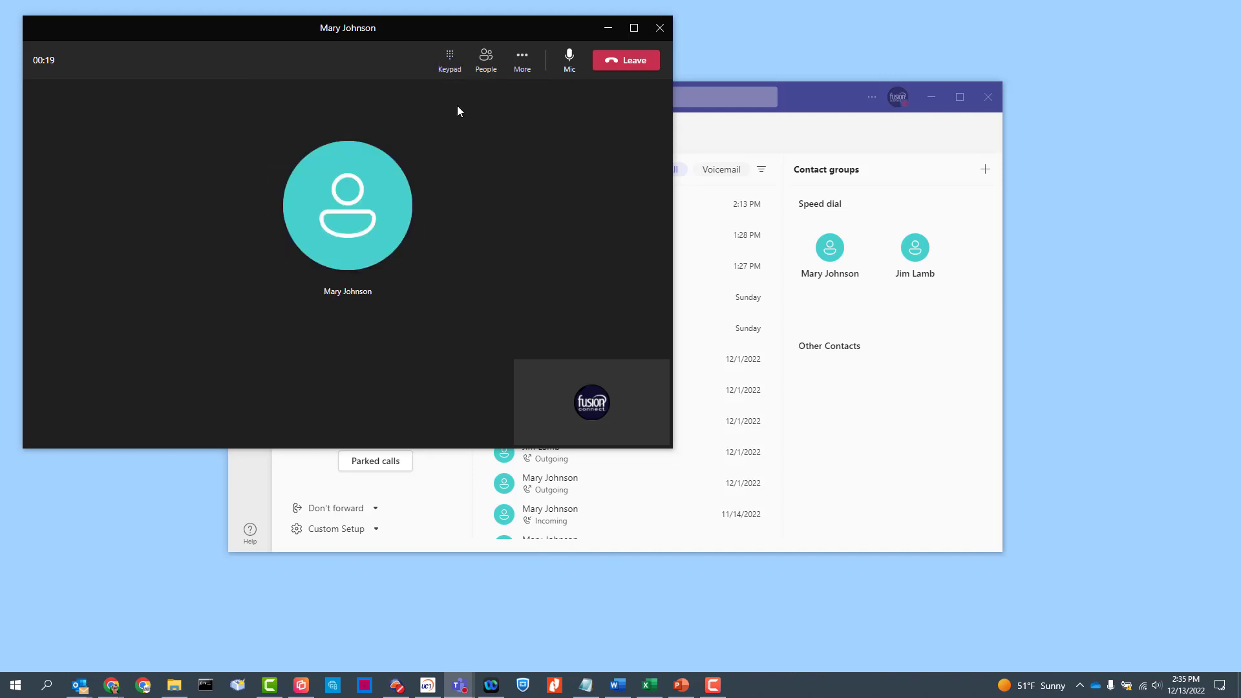
Invite the second contact's phone number from the People pane and glance at a participant's actions menu.
left_click(485, 68)
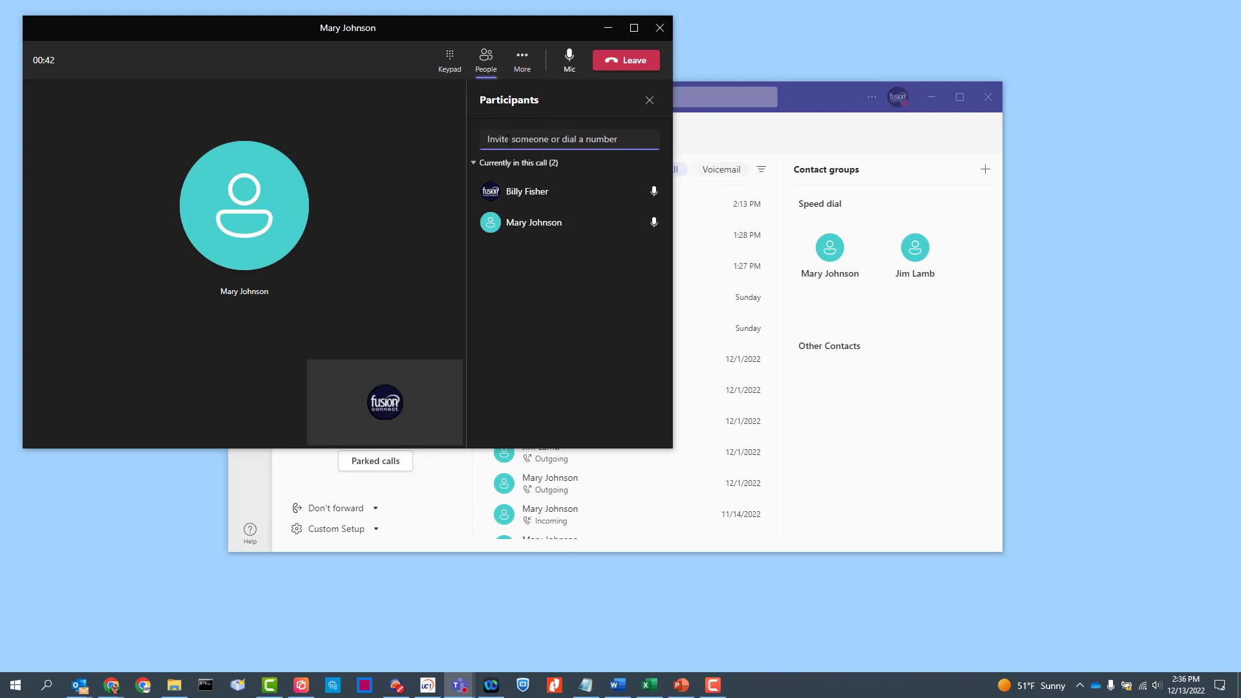
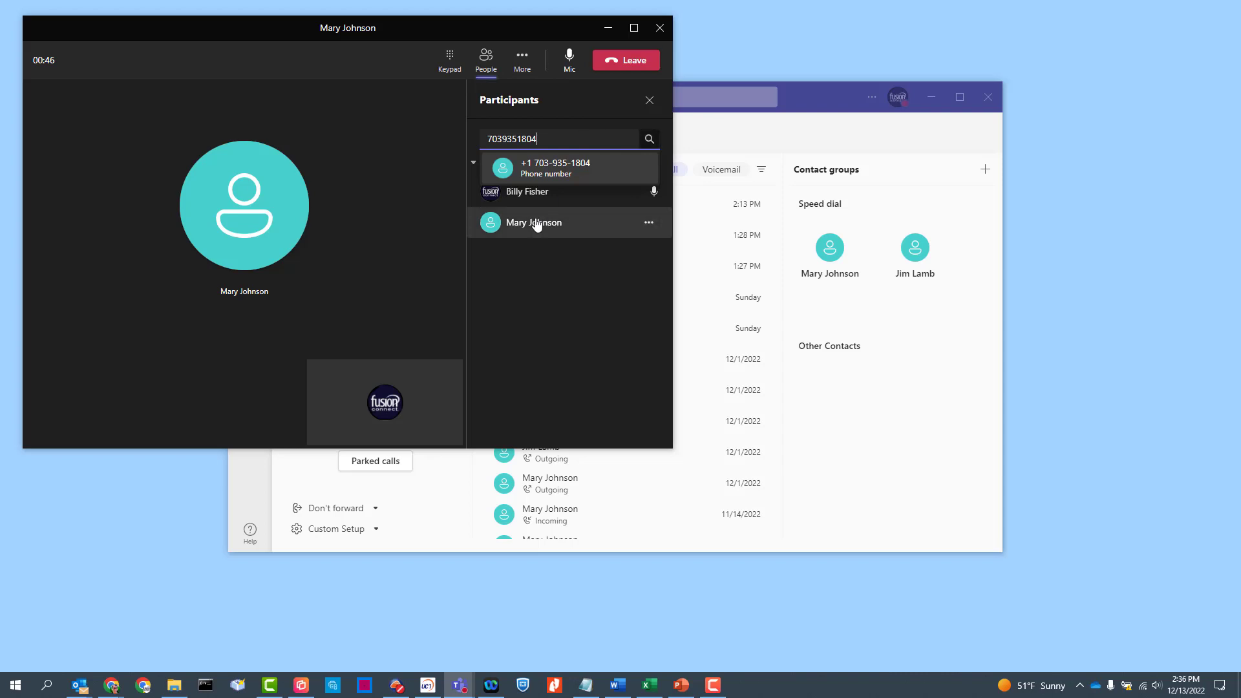
left_click(560, 169)
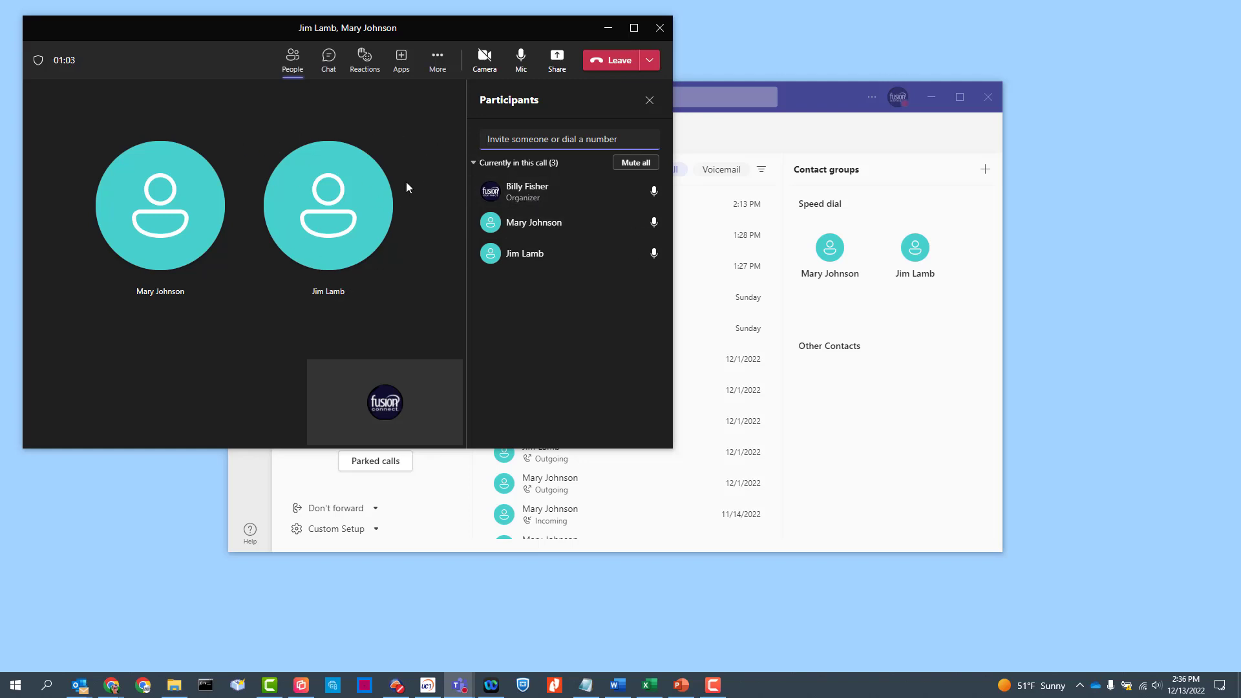
left_click(648, 223)
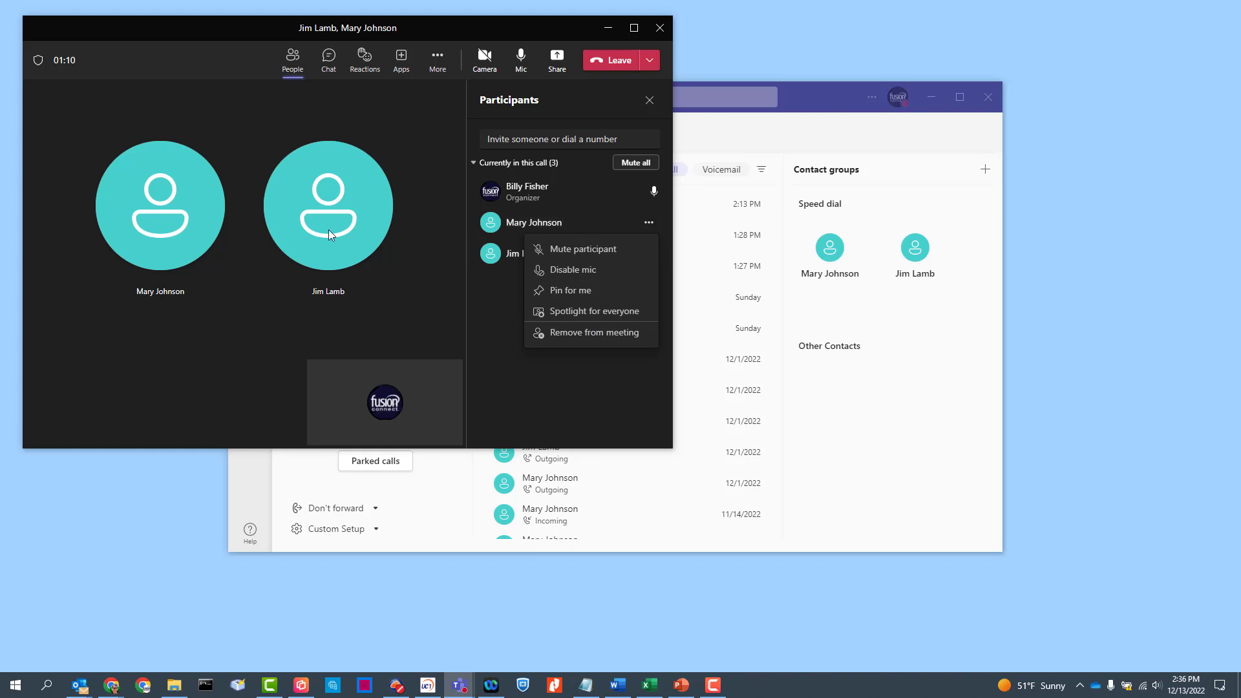
left_click(569, 333)
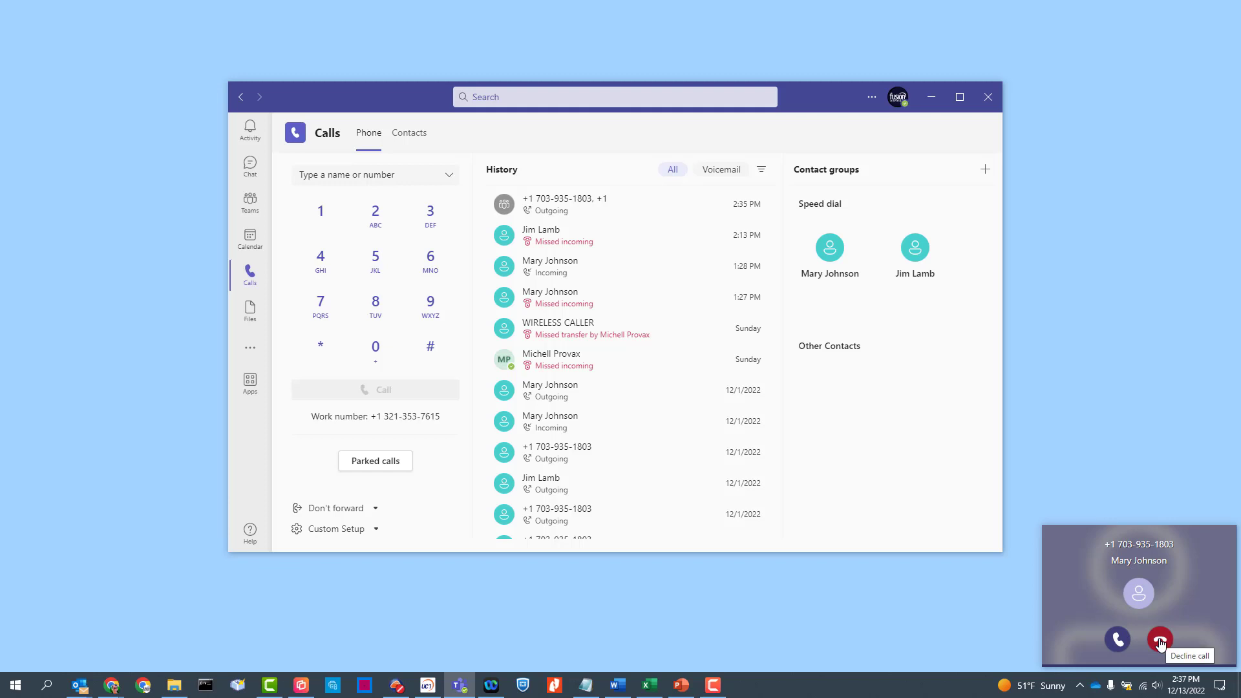
Accept the incoming call and open Device settings from the call's More actions menu.
left_click(1119, 641)
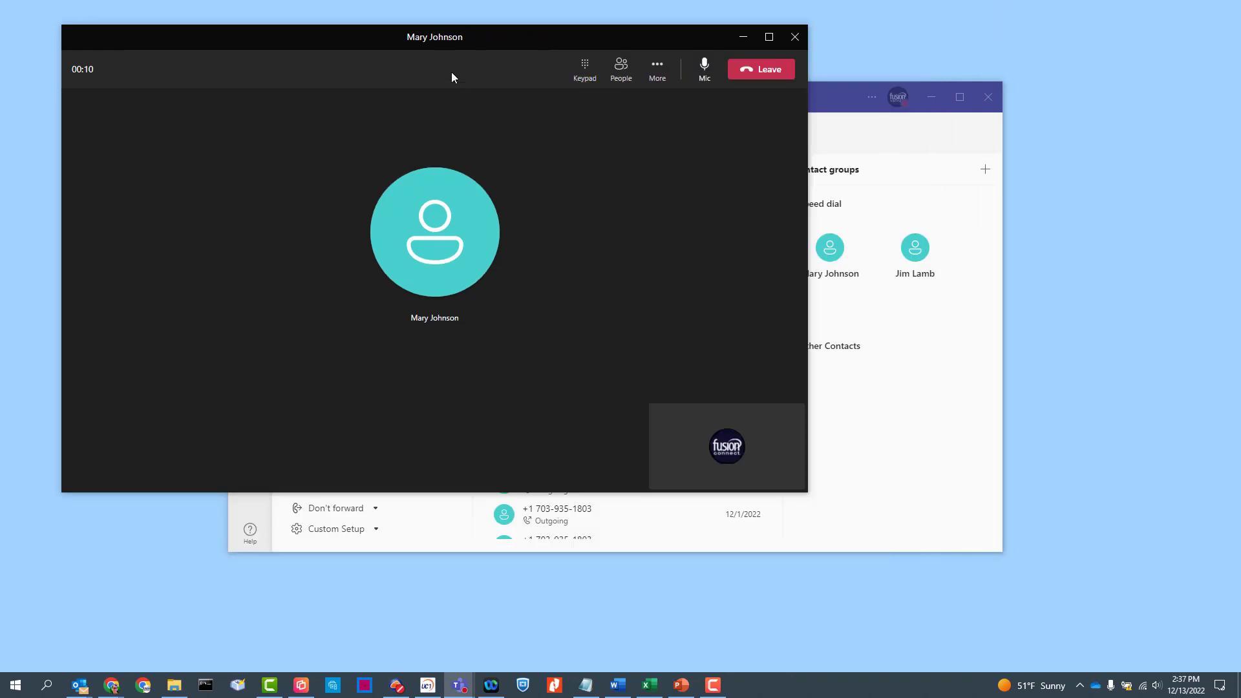
left_click(657, 78)
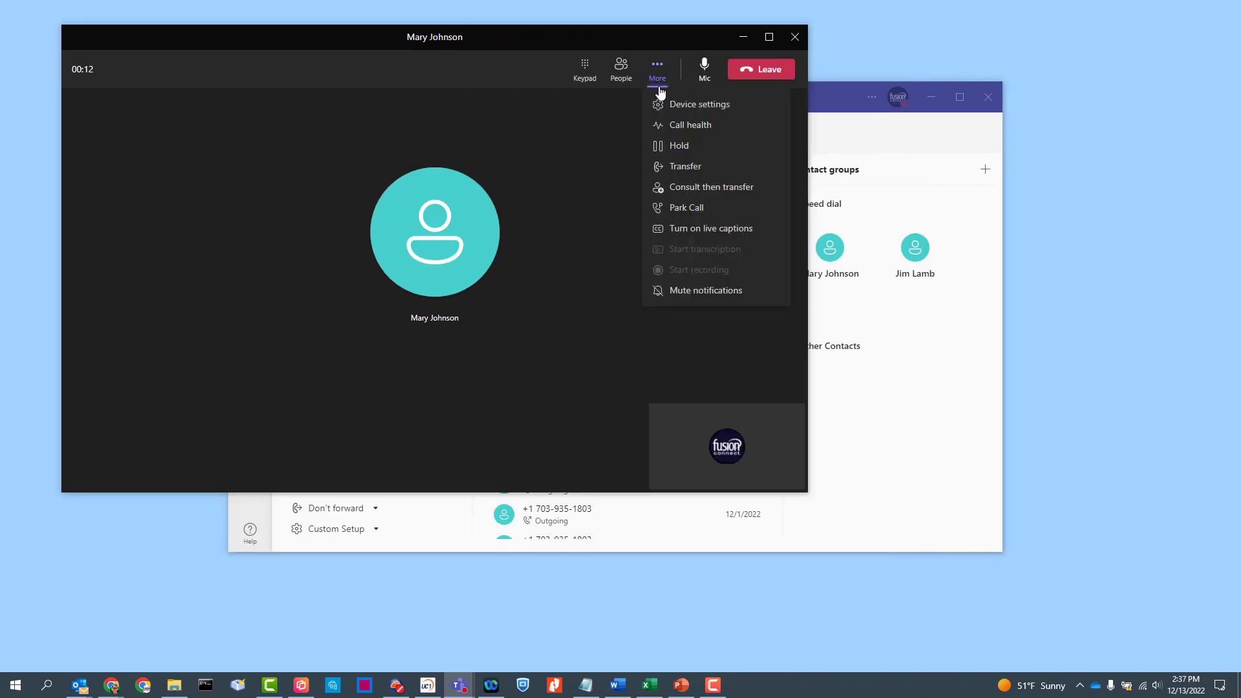
left_click(698, 105)
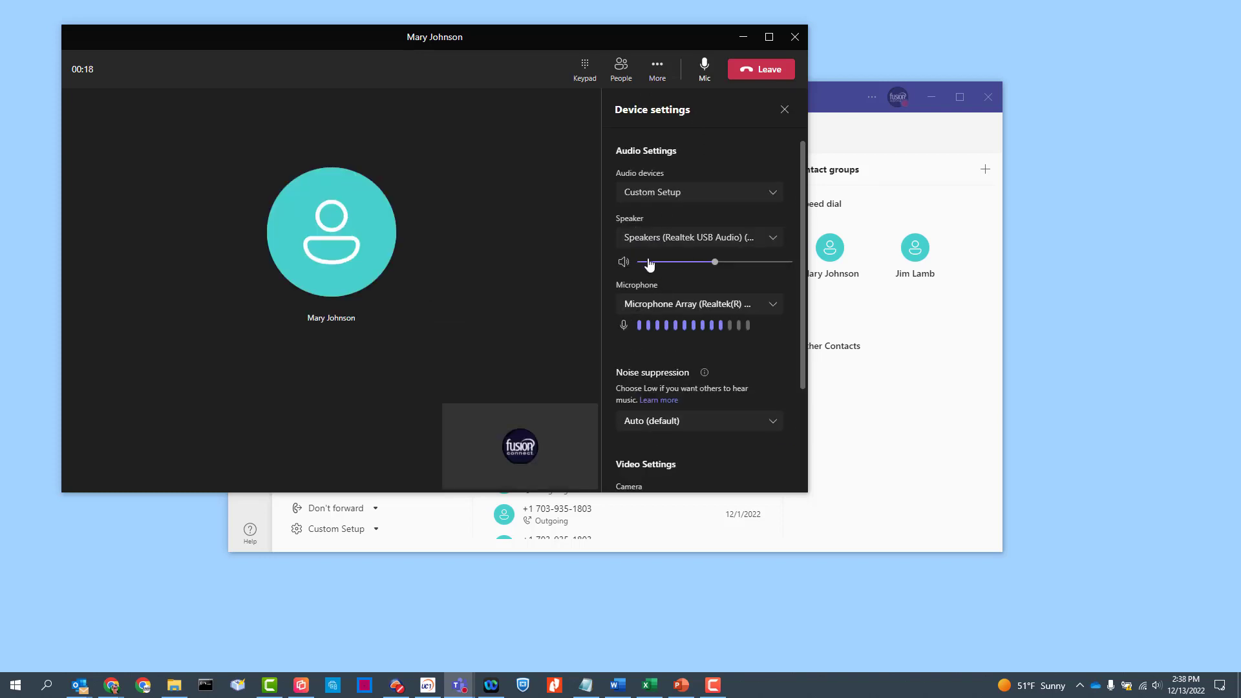
left_click(660, 71)
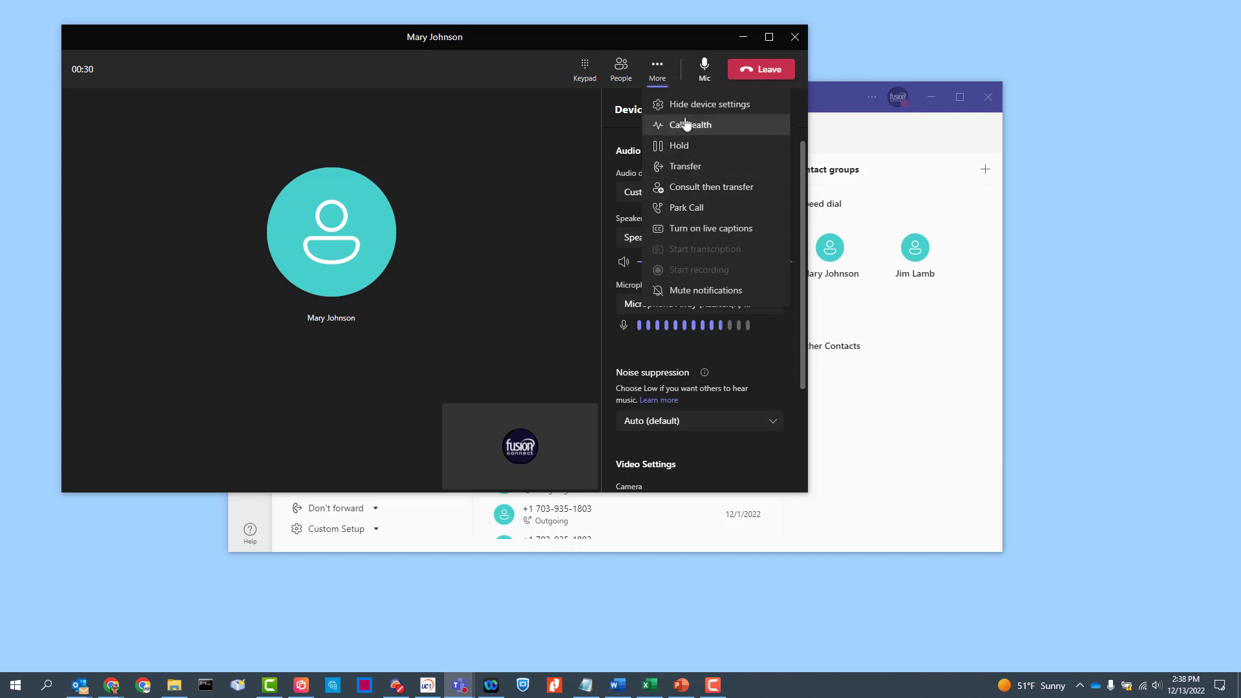
left_click(678, 148)
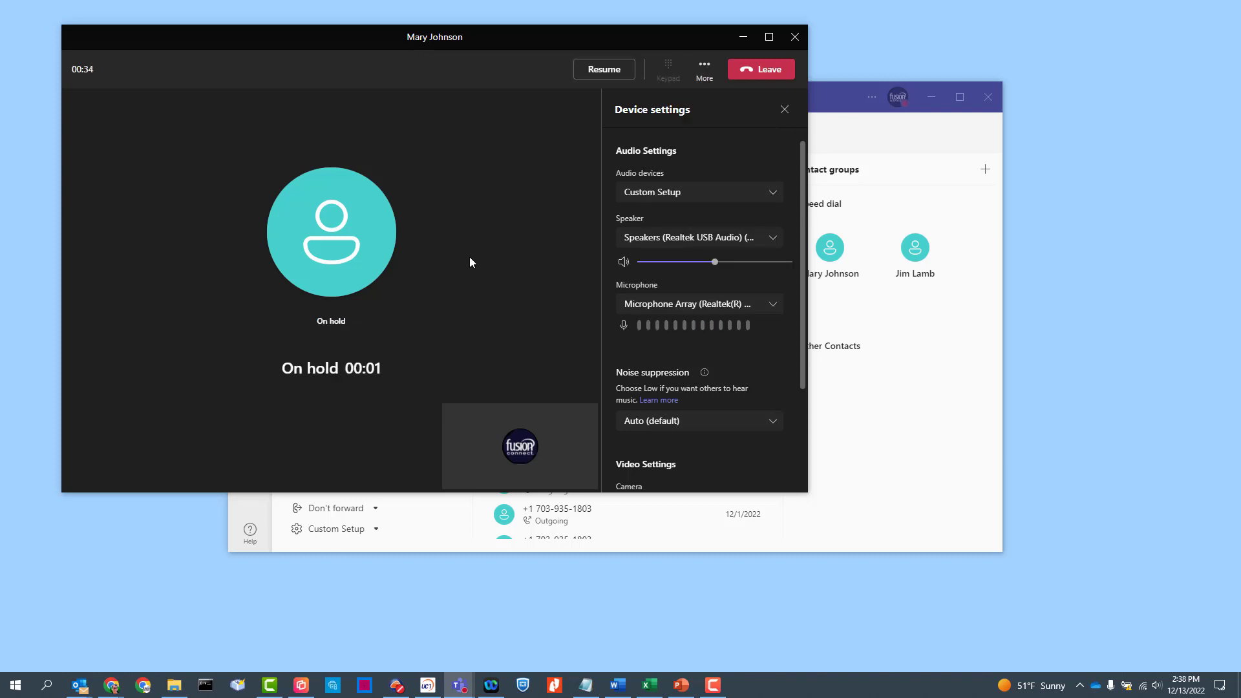
left_click(610, 75)
left_click(657, 68)
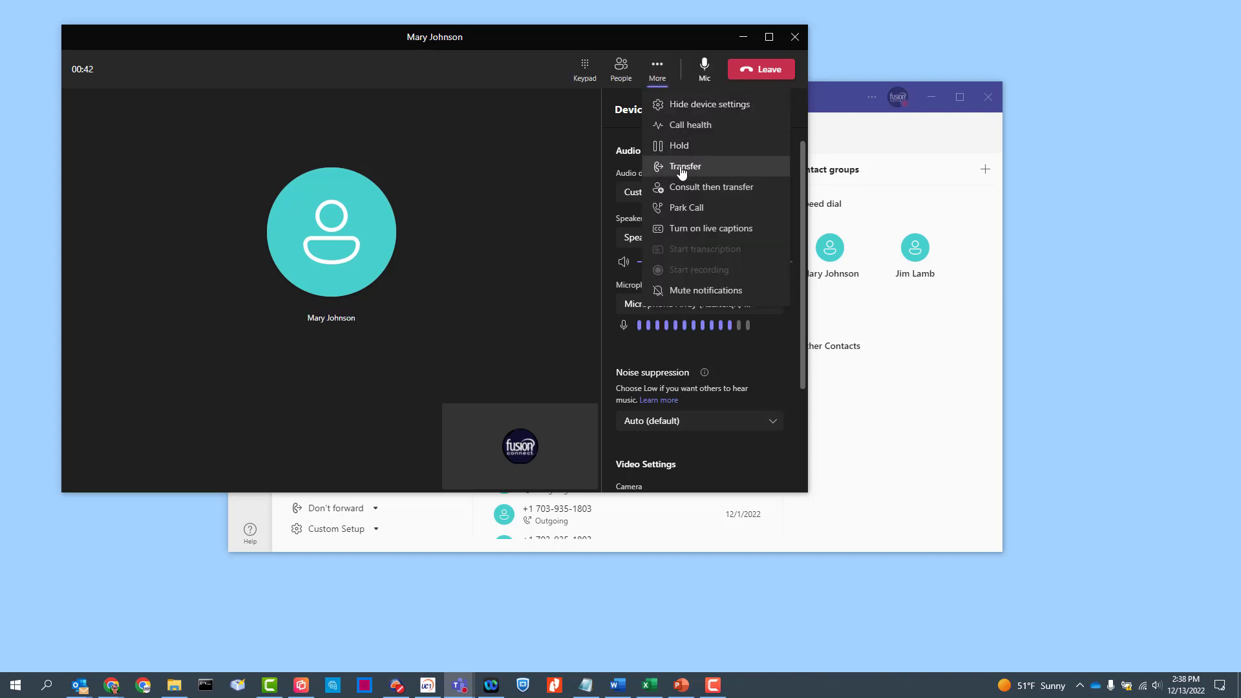
left_click(681, 169)
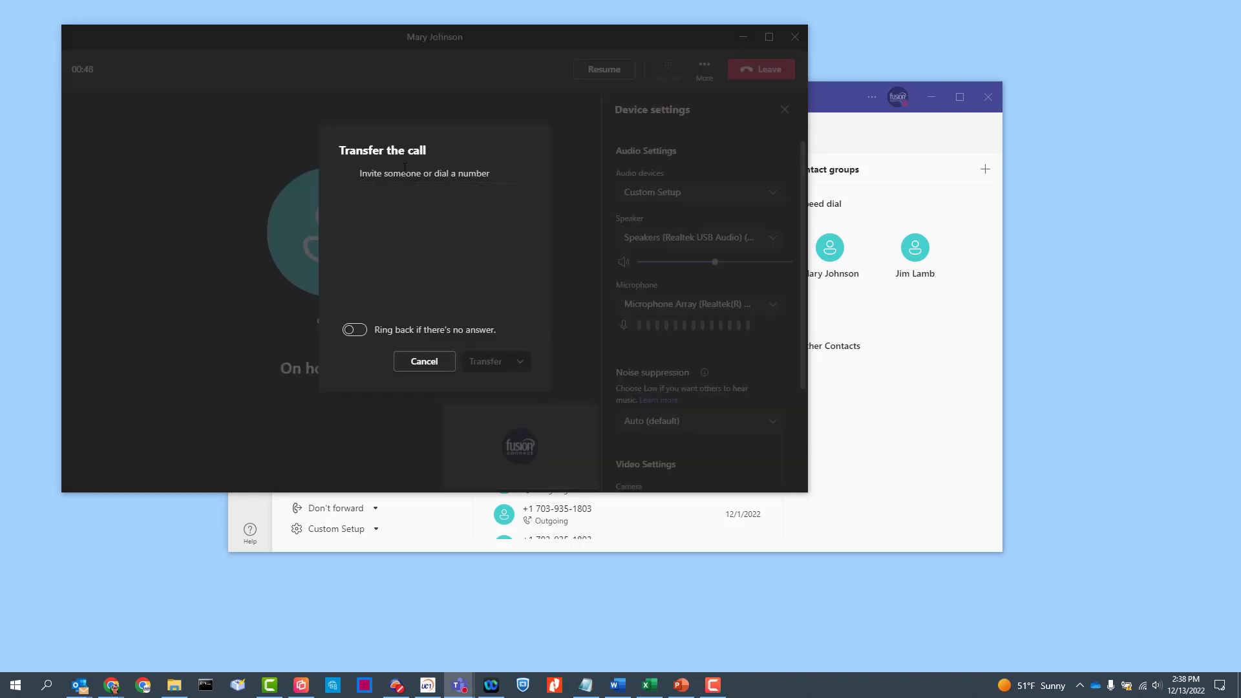
left_click(378, 182)
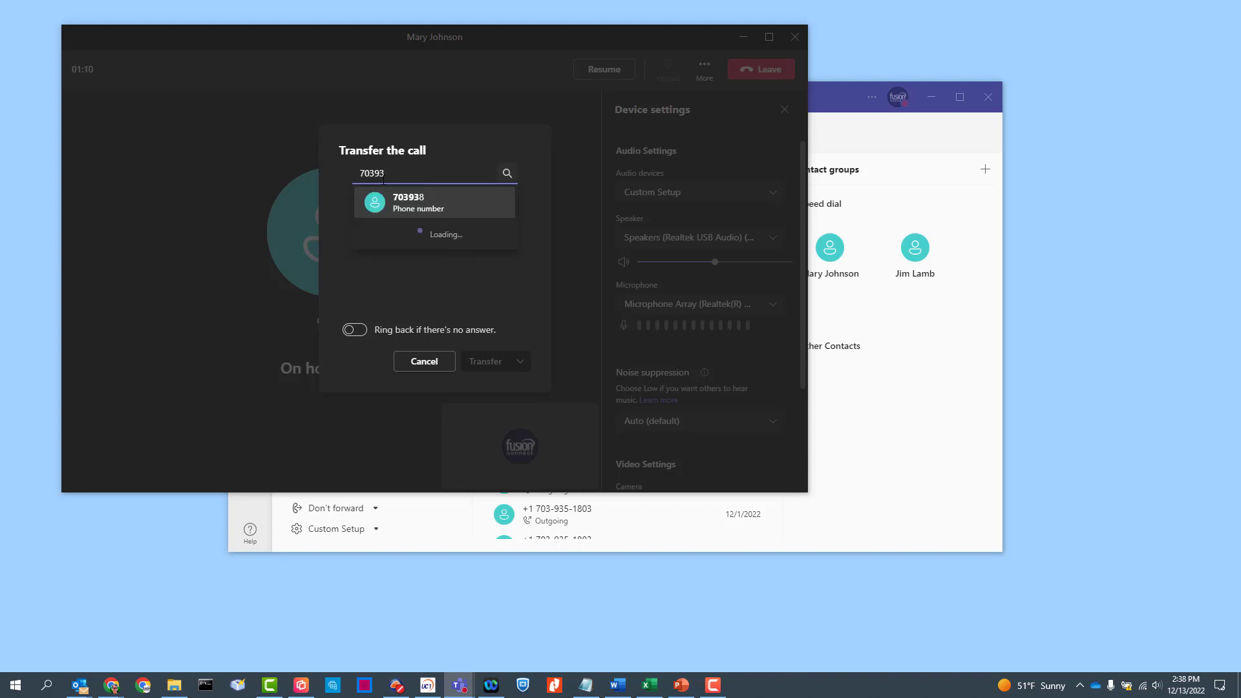
left_click(414, 199)
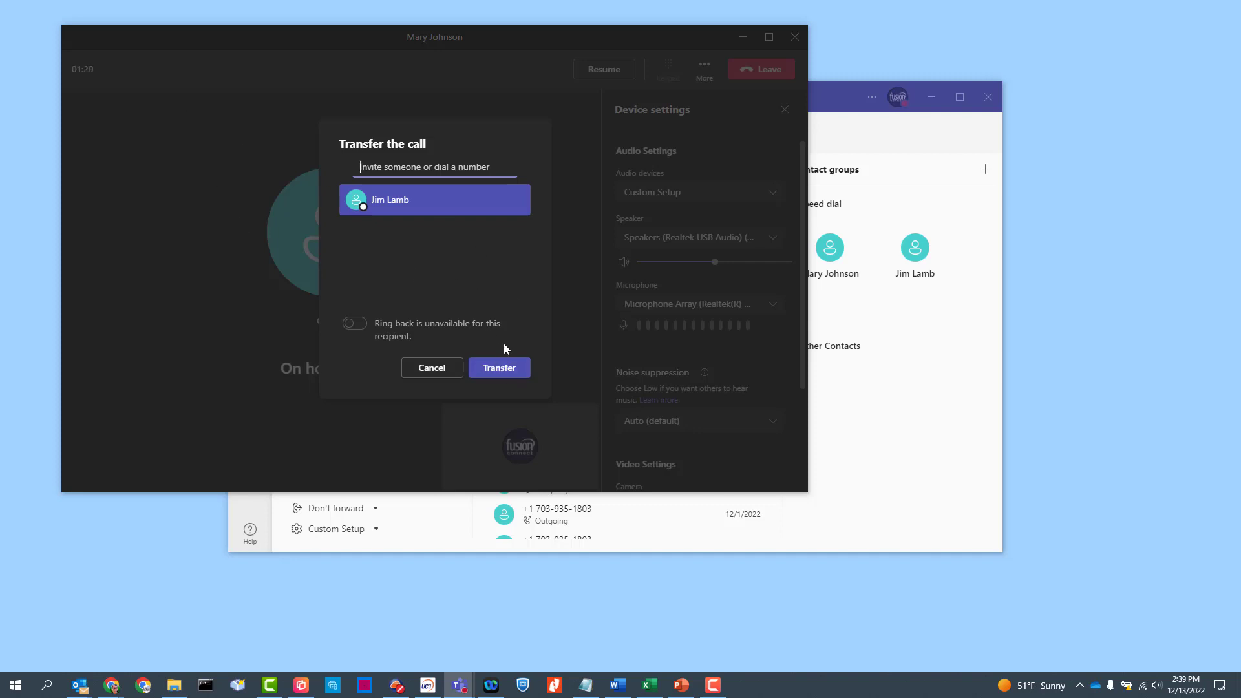
left_click(432, 368)
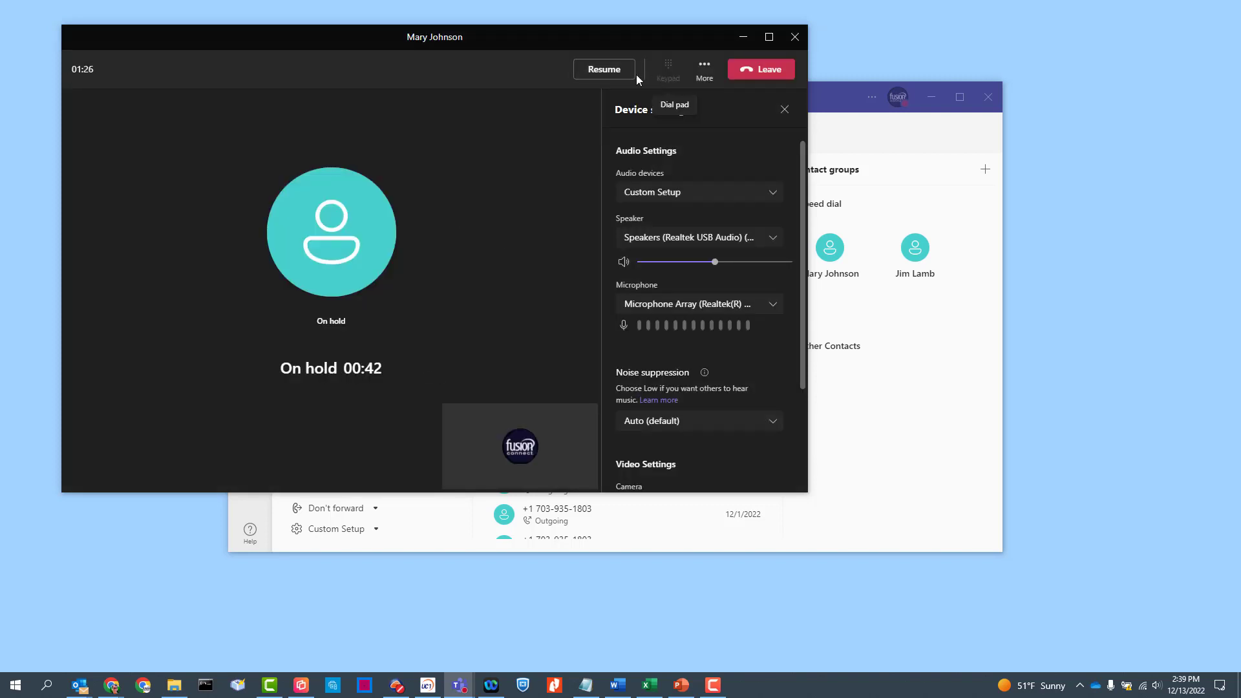
left_click(606, 69)
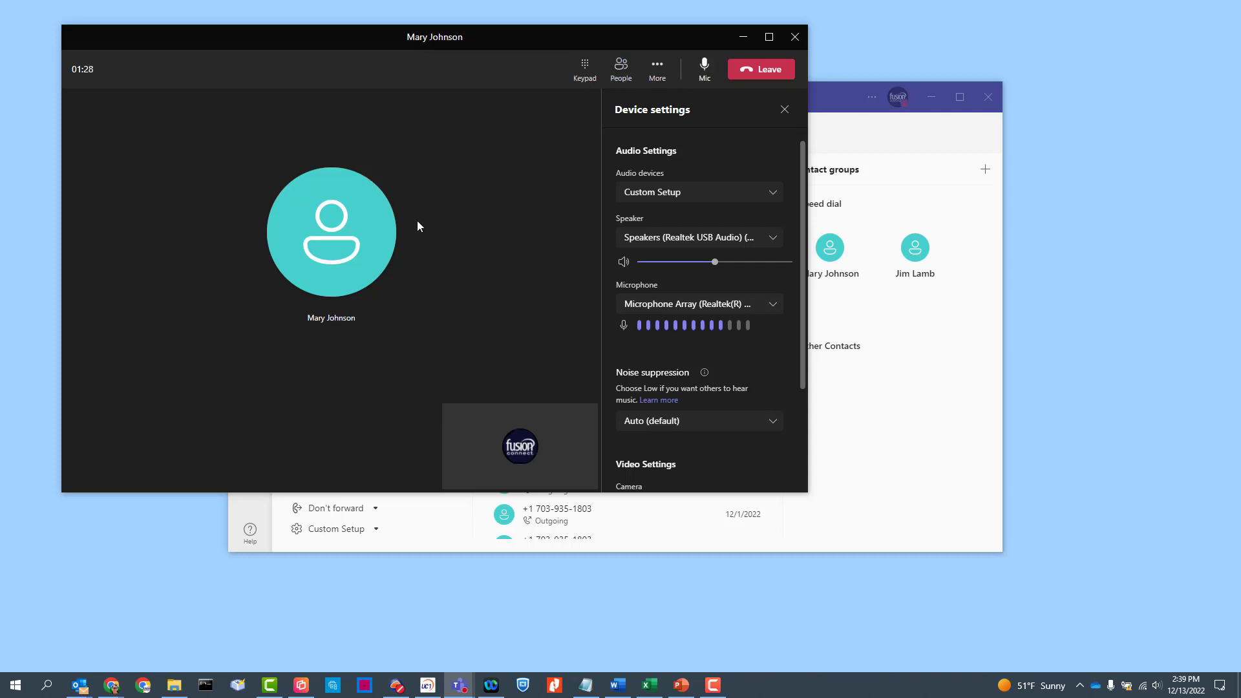
left_click(658, 69)
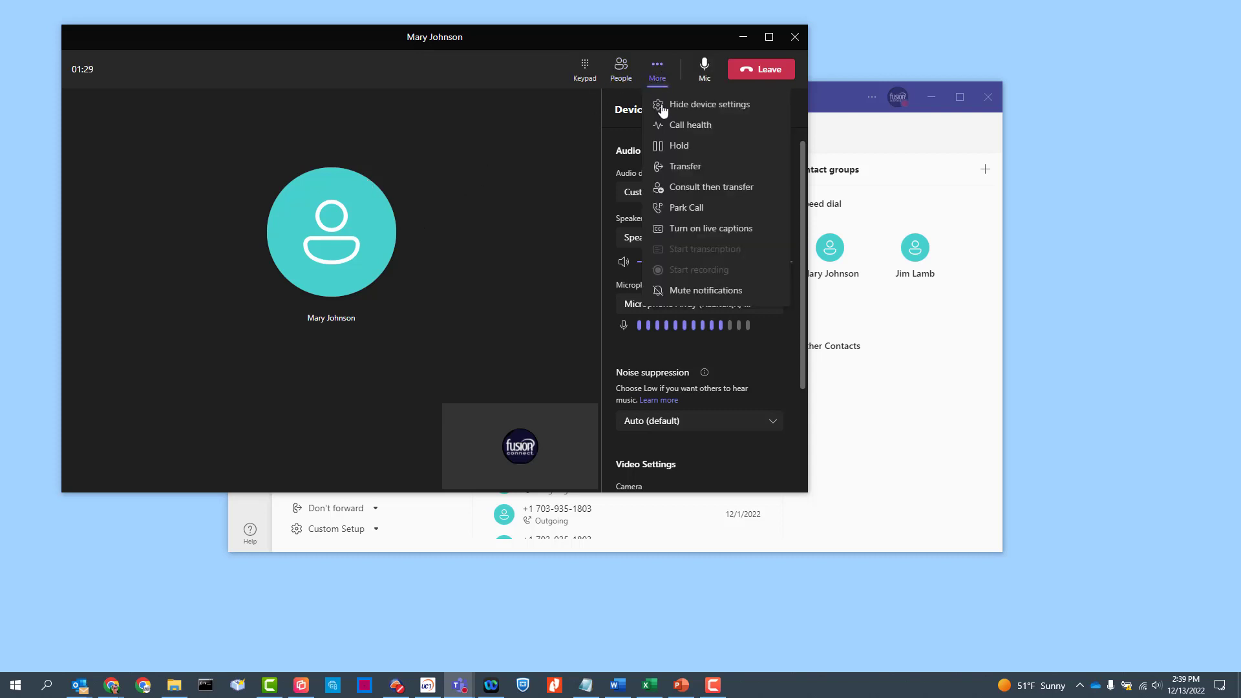
Start a Consult then transfer call to the second contact's number.
left_click(695, 193)
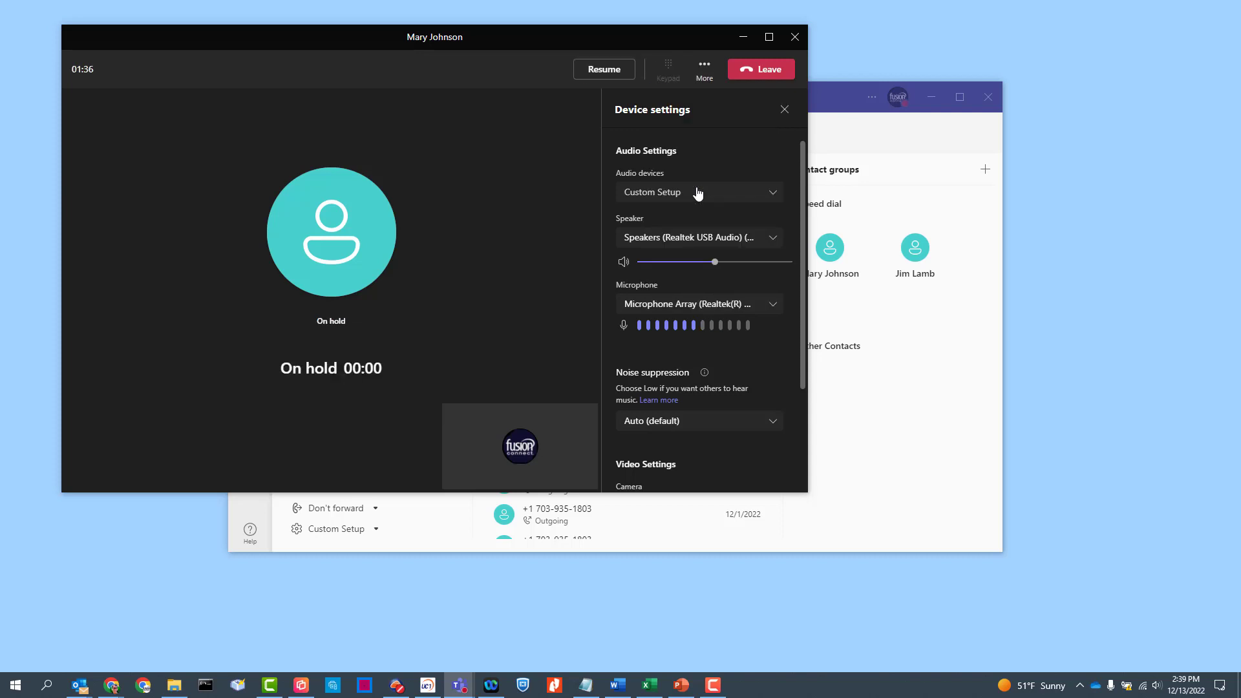
left_click(378, 184)
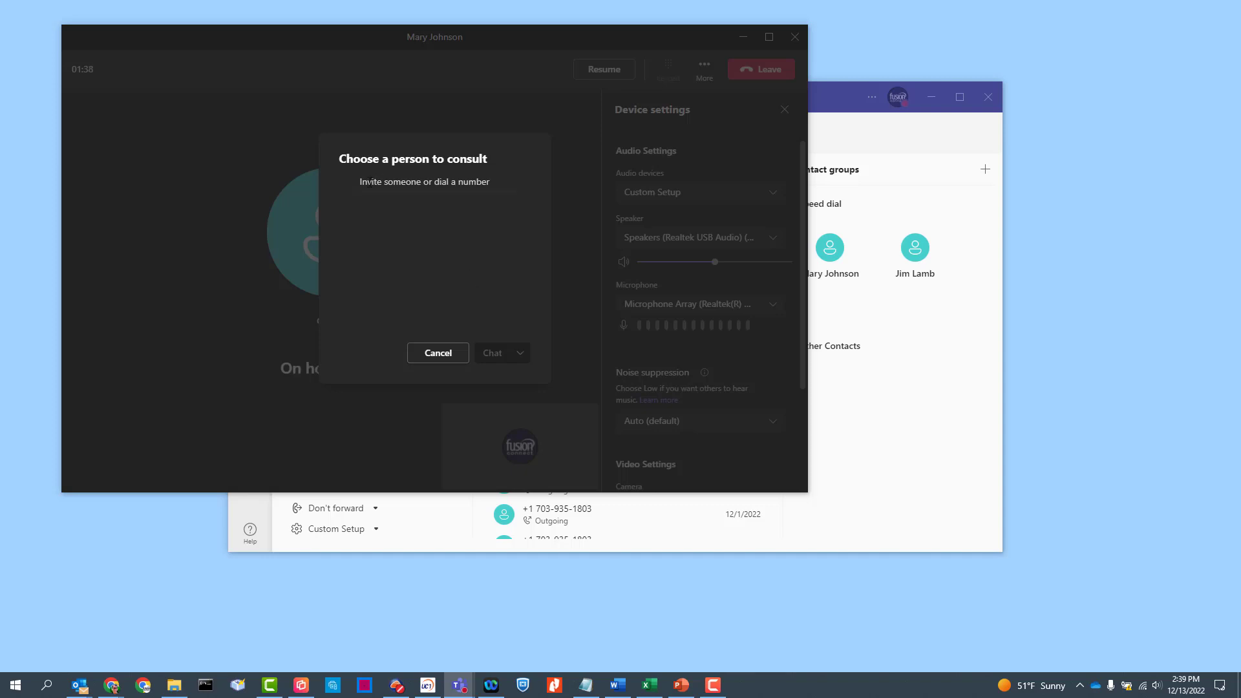
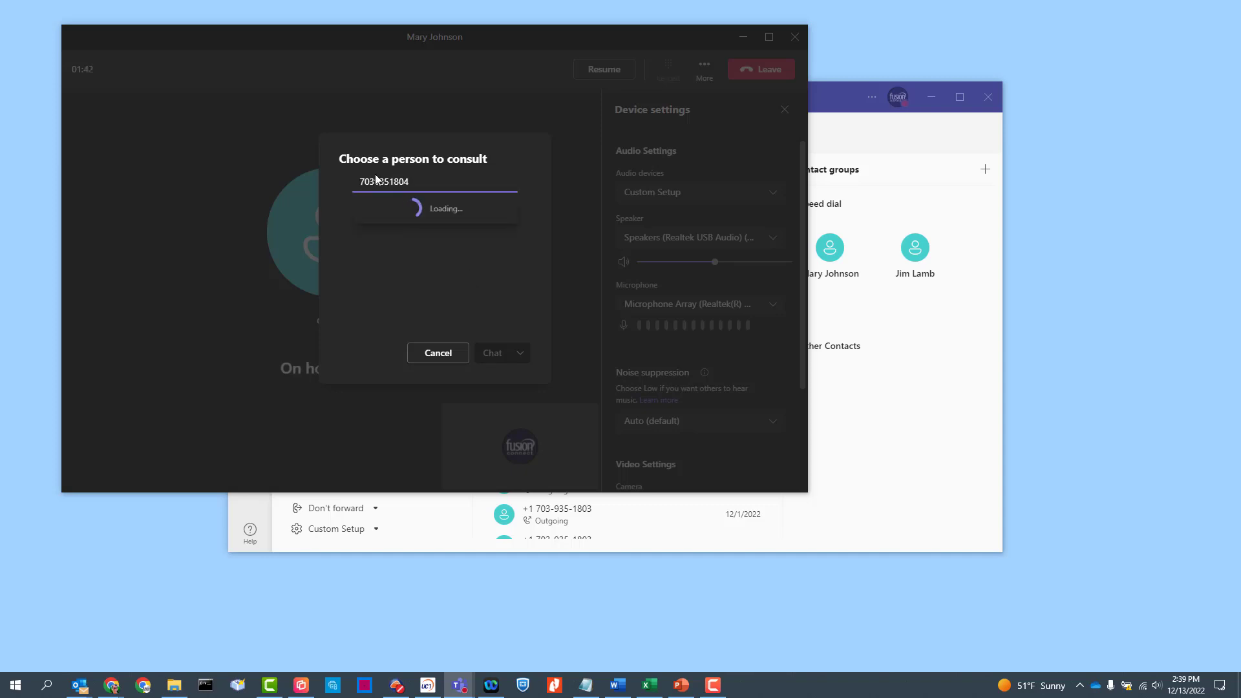
left_click(410, 213)
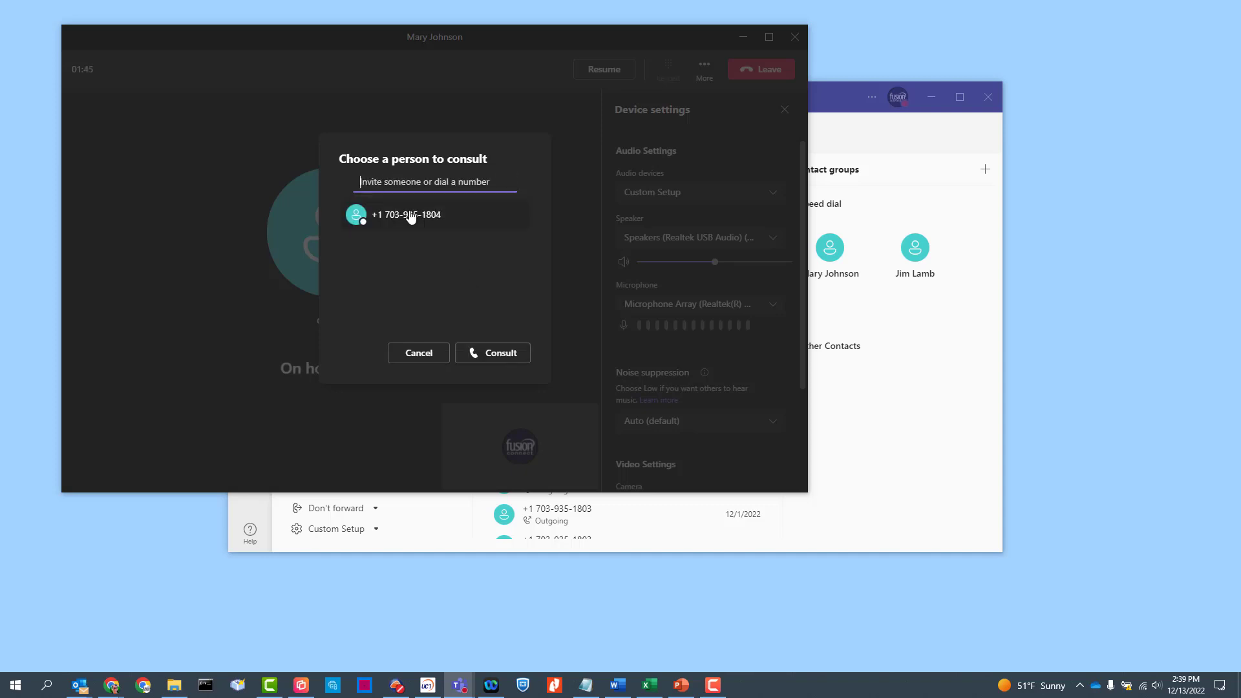
left_click(496, 352)
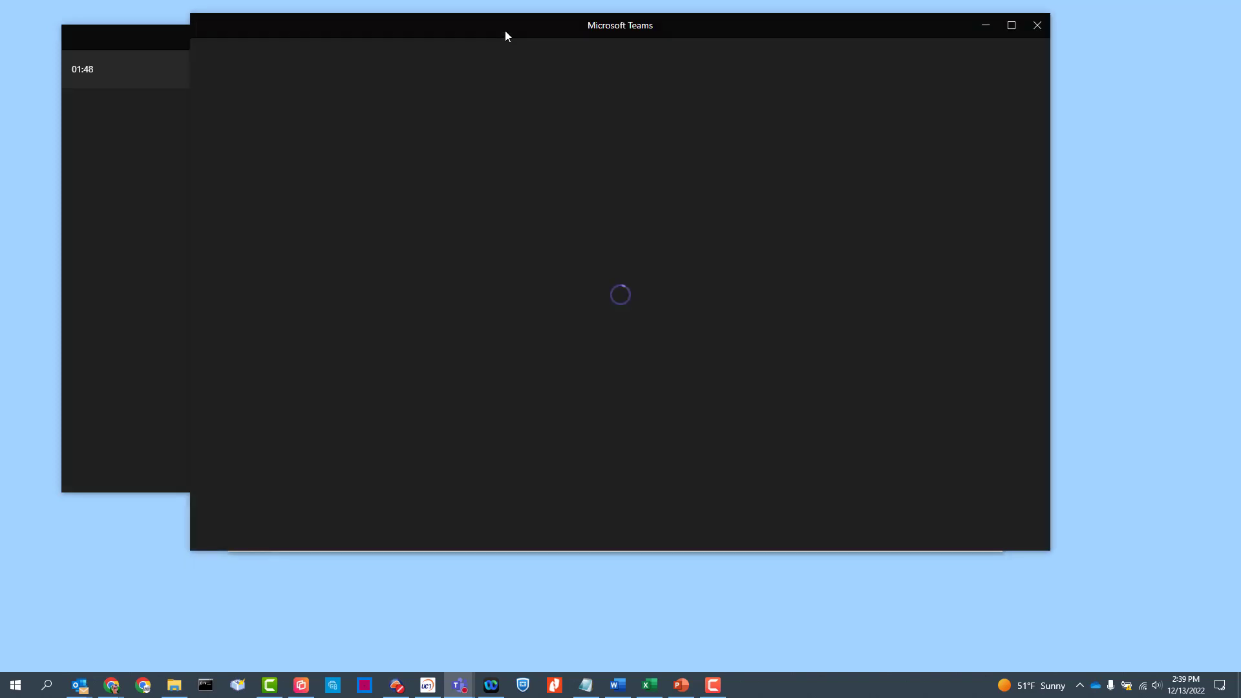
Switch between the held and consultation call windows, then complete the transfer.
left_click_drag(505, 36, 657, 134)
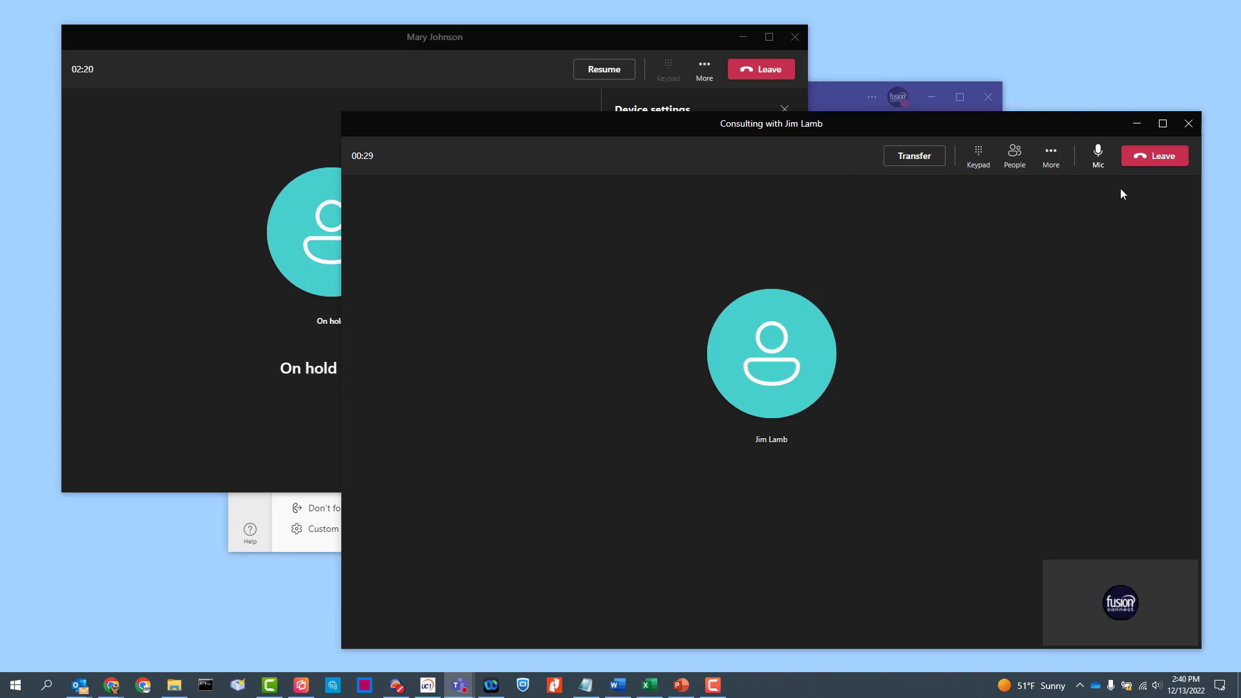
left_click(289, 194)
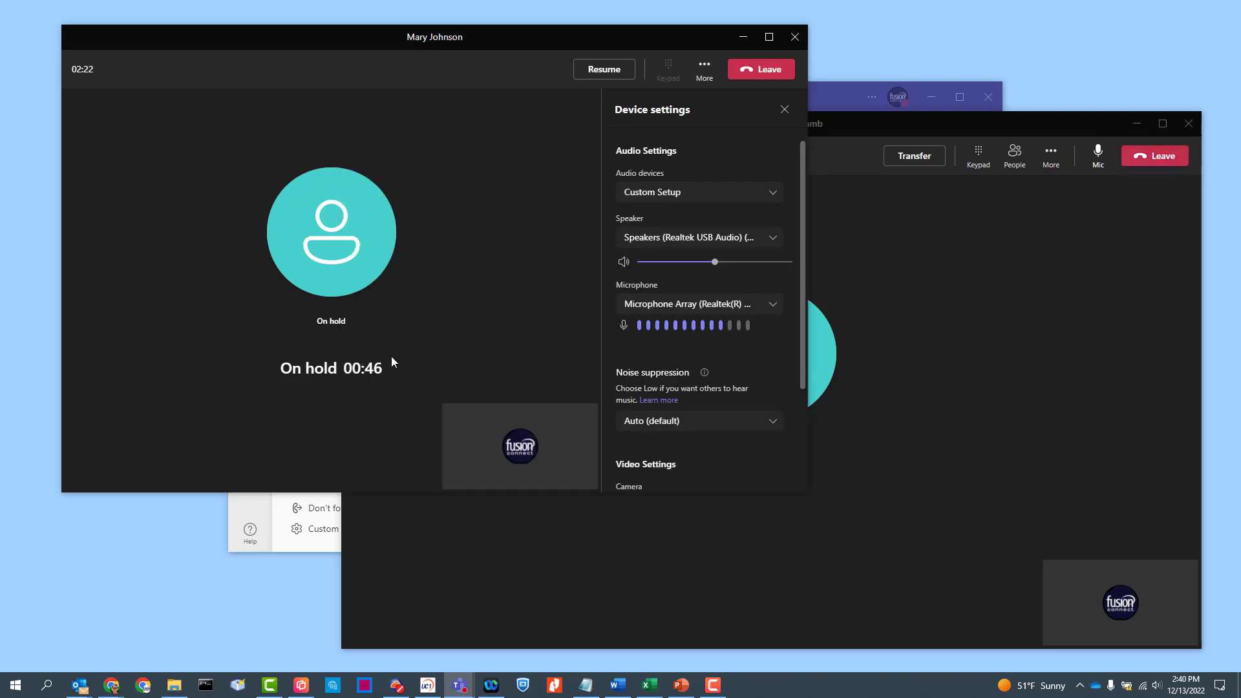
left_click(903, 303)
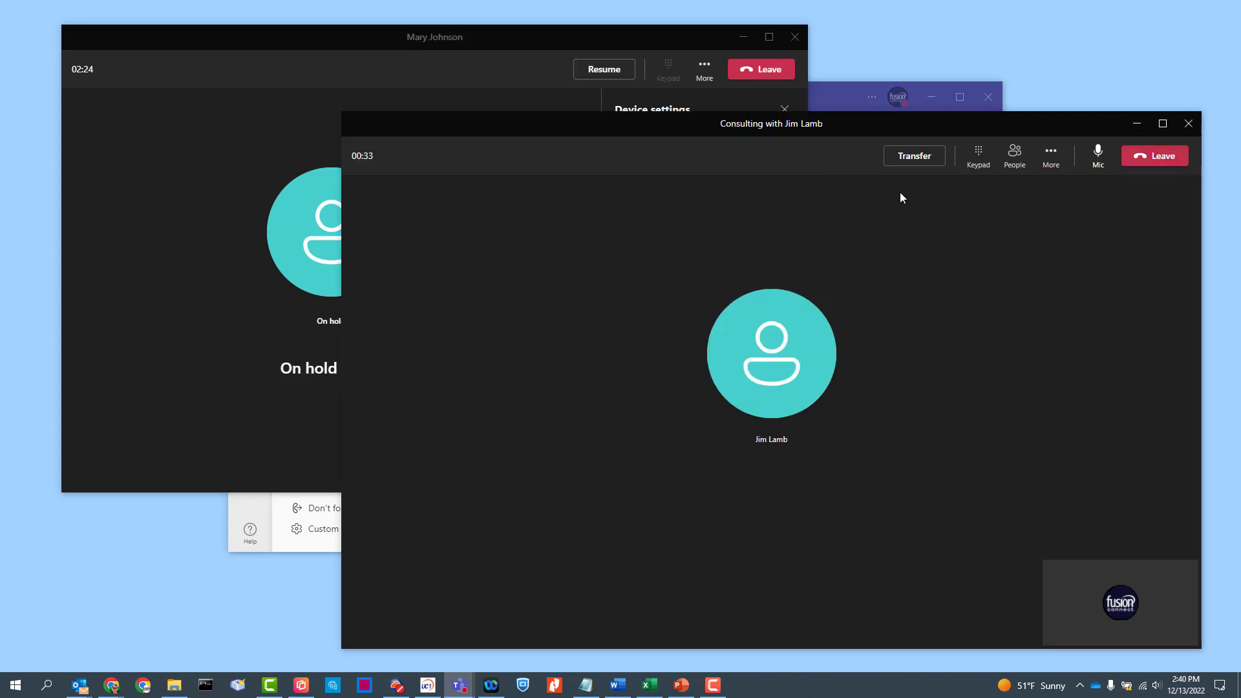
left_click(914, 158)
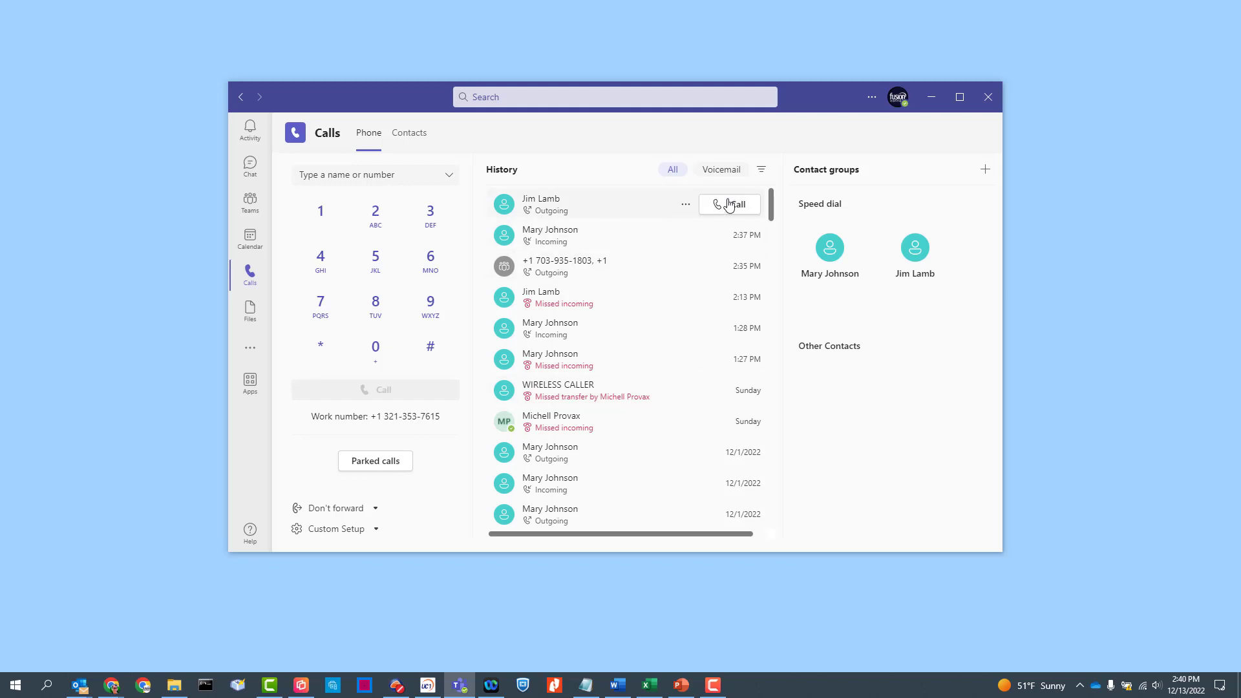
Call back the contact at the top of the call history.
left_click(733, 210)
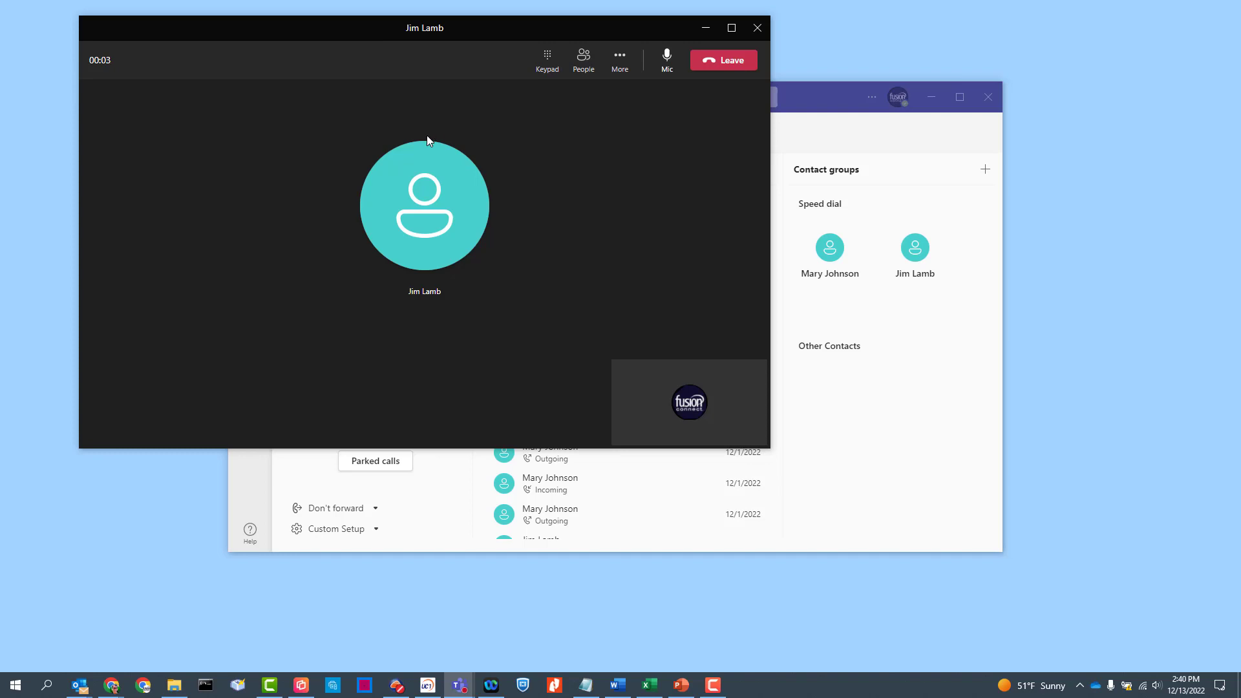
Park the call from More actions, copy park code 10, and close the parked-call window.
left_click(620, 64)
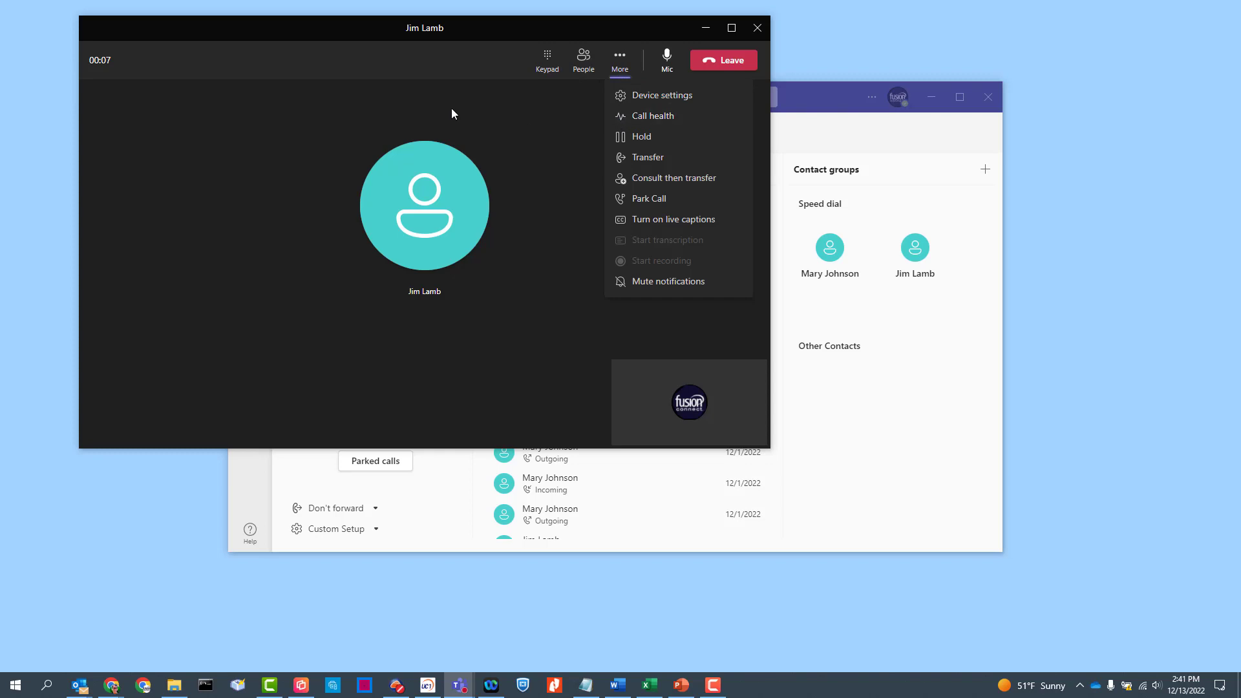
left_click(649, 200)
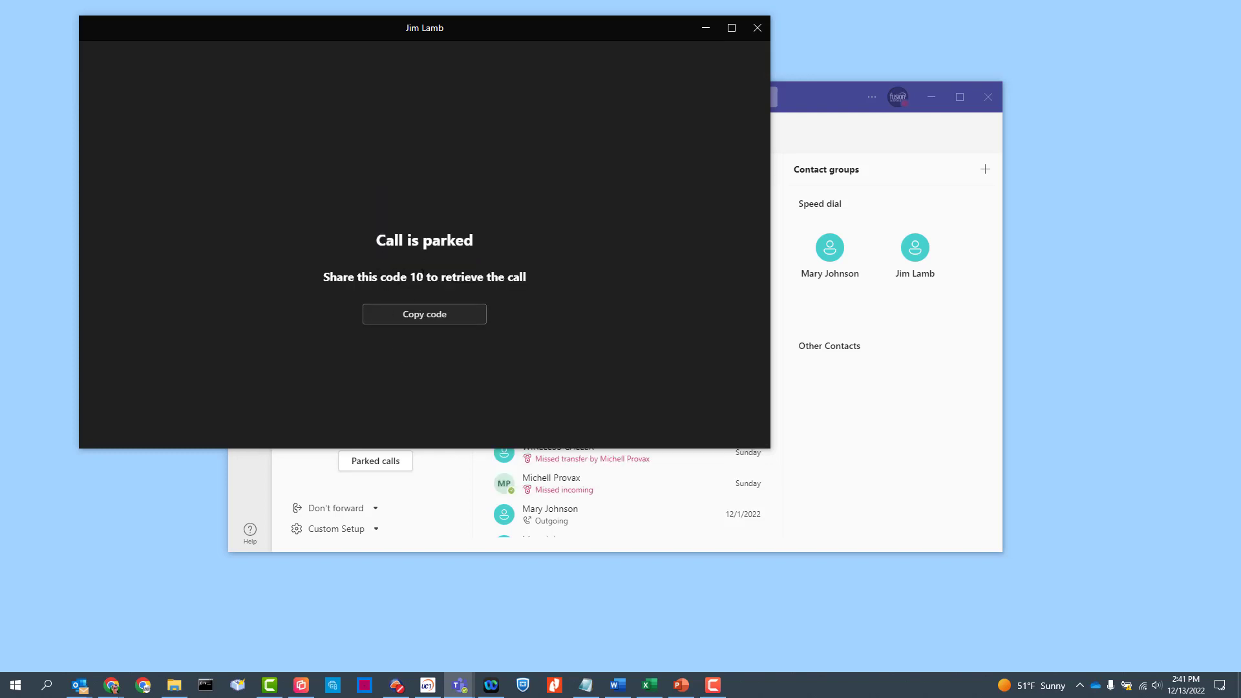
left_click_drag(424, 277, 387, 276)
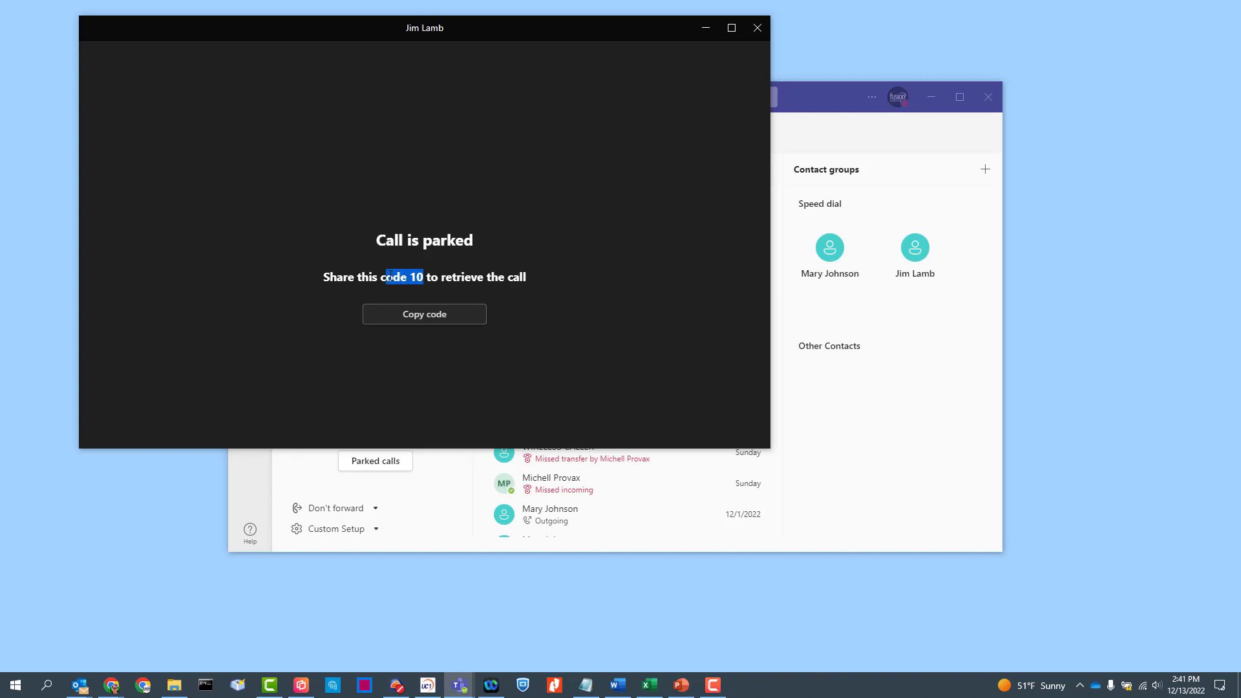
left_click(423, 315)
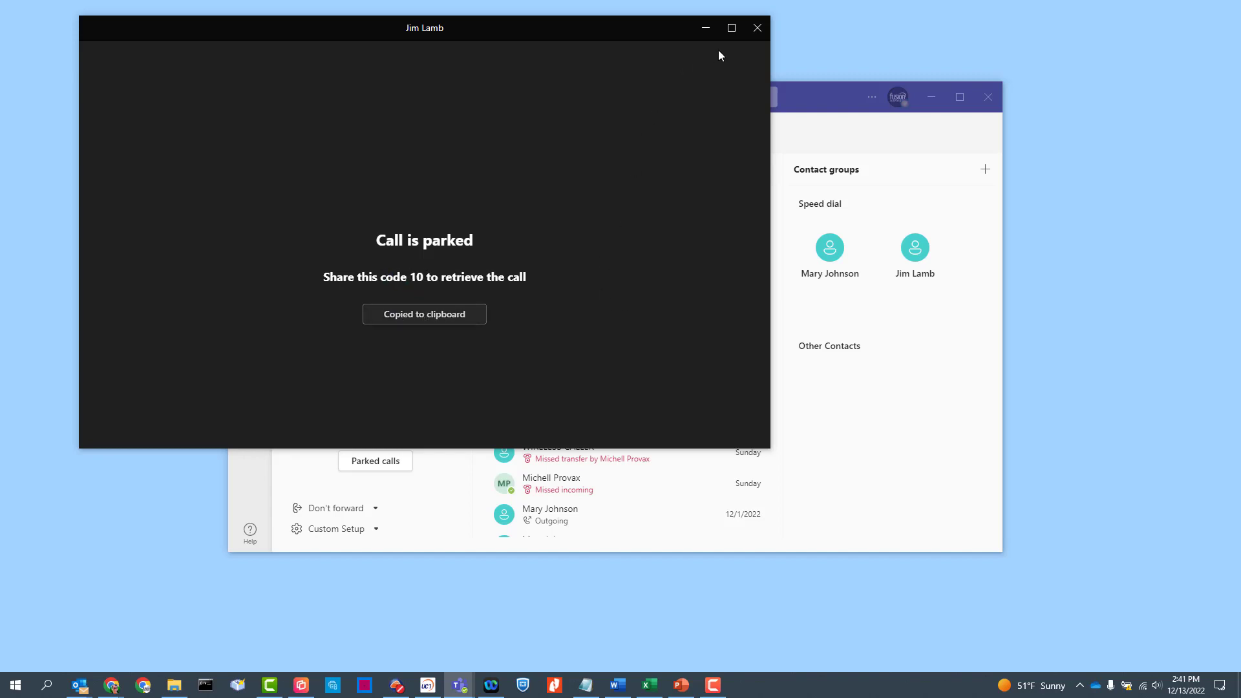
left_click(757, 28)
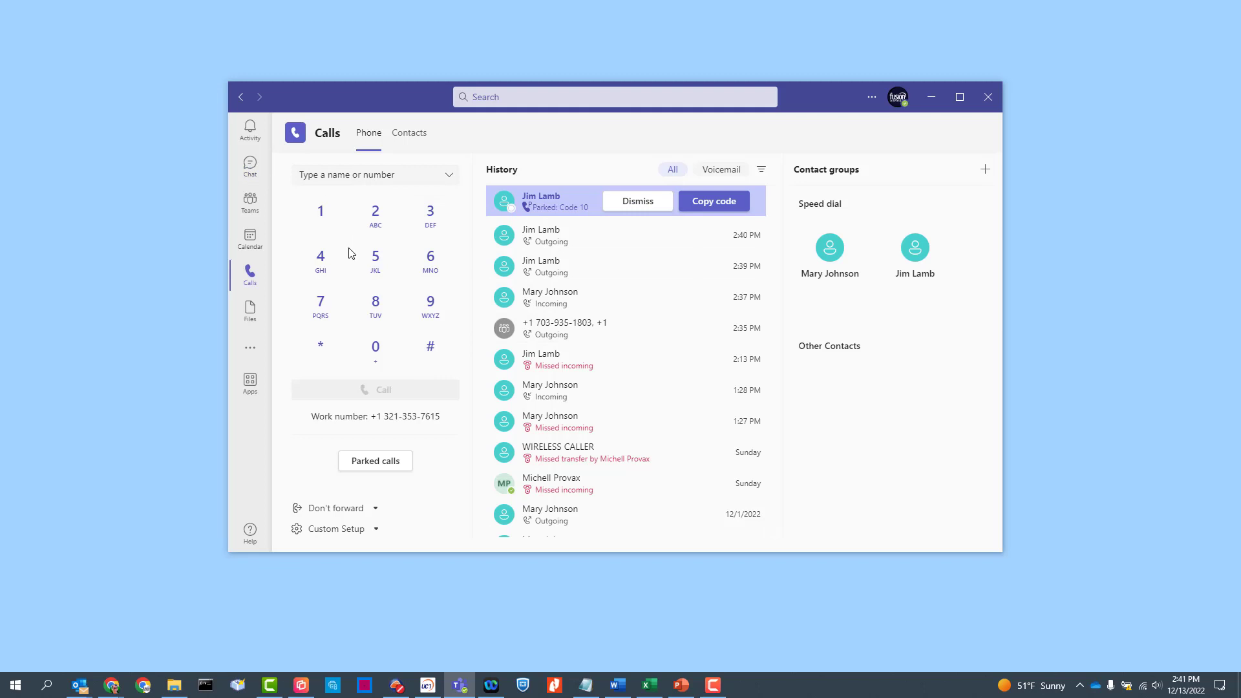
Pick up the parked call with code 10, move its window aside, and hang up.
left_click(375, 461)
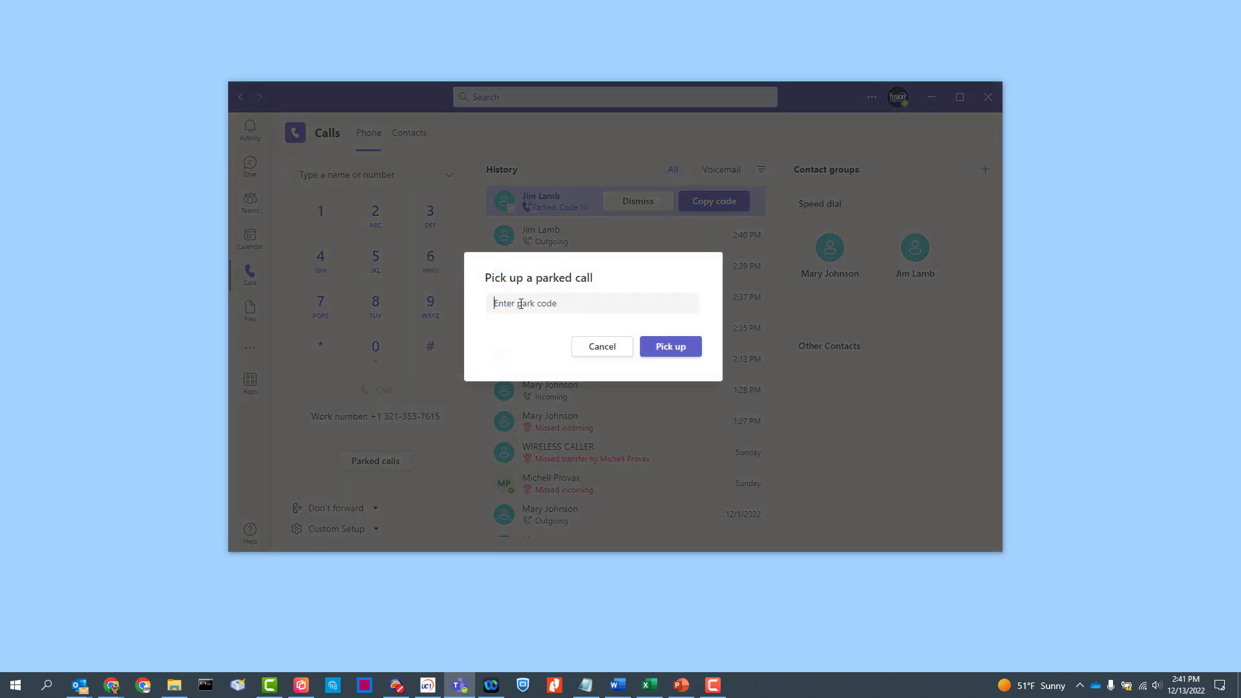
type("10")
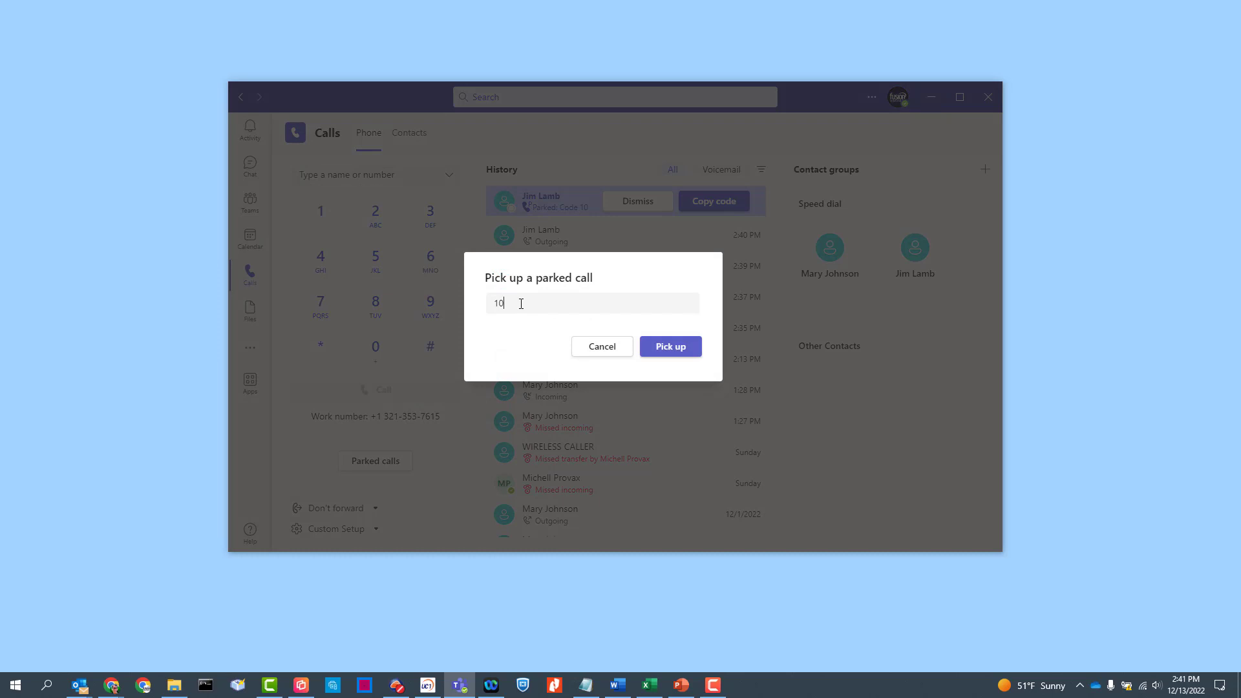
left_click(685, 351)
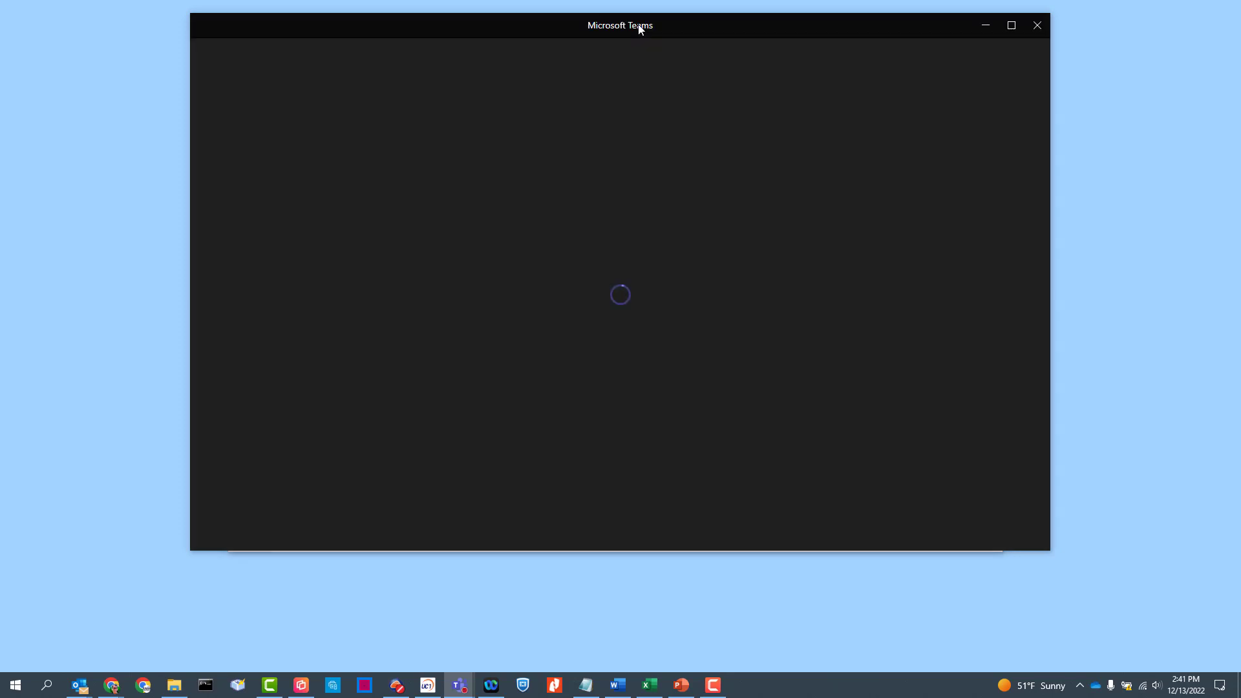
left_click_drag(640, 29, 461, 37)
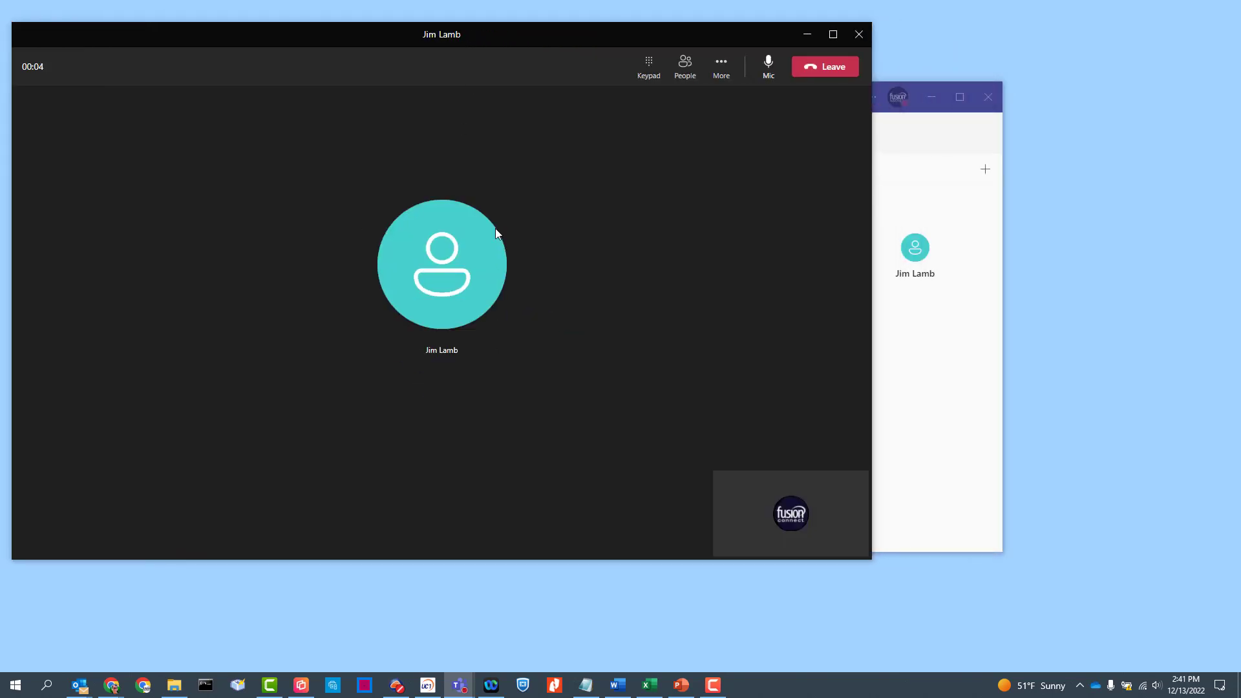
left_click(821, 68)
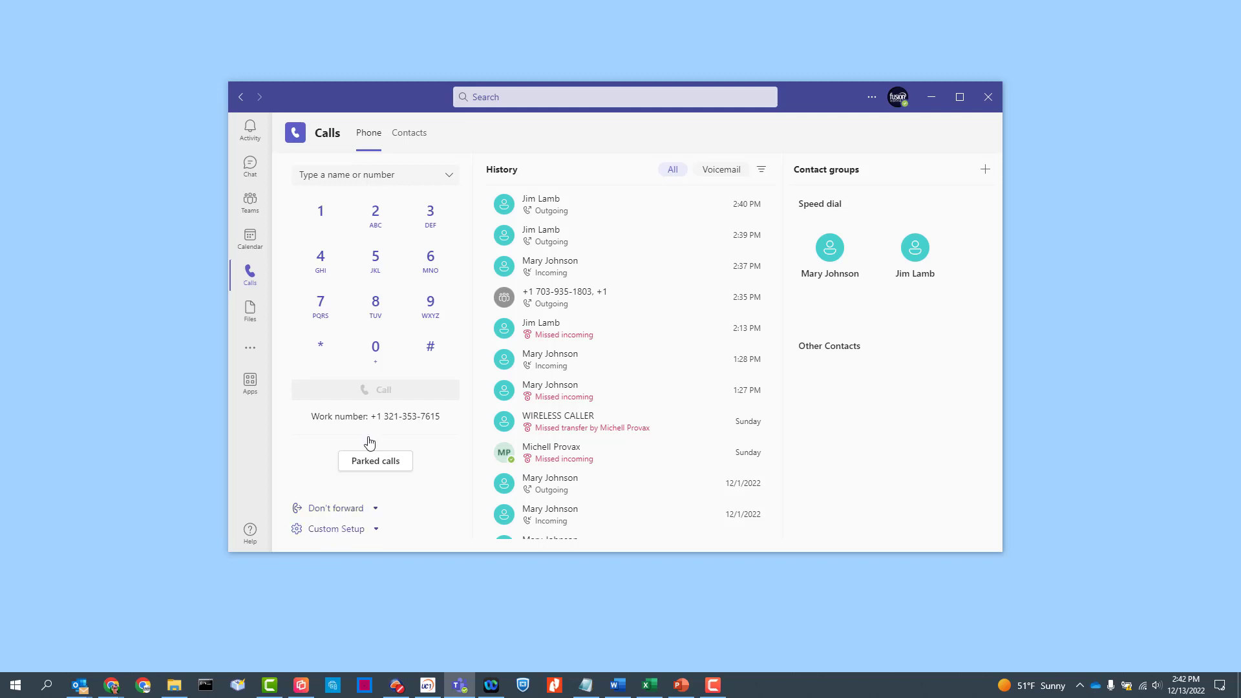
left_click(367, 532)
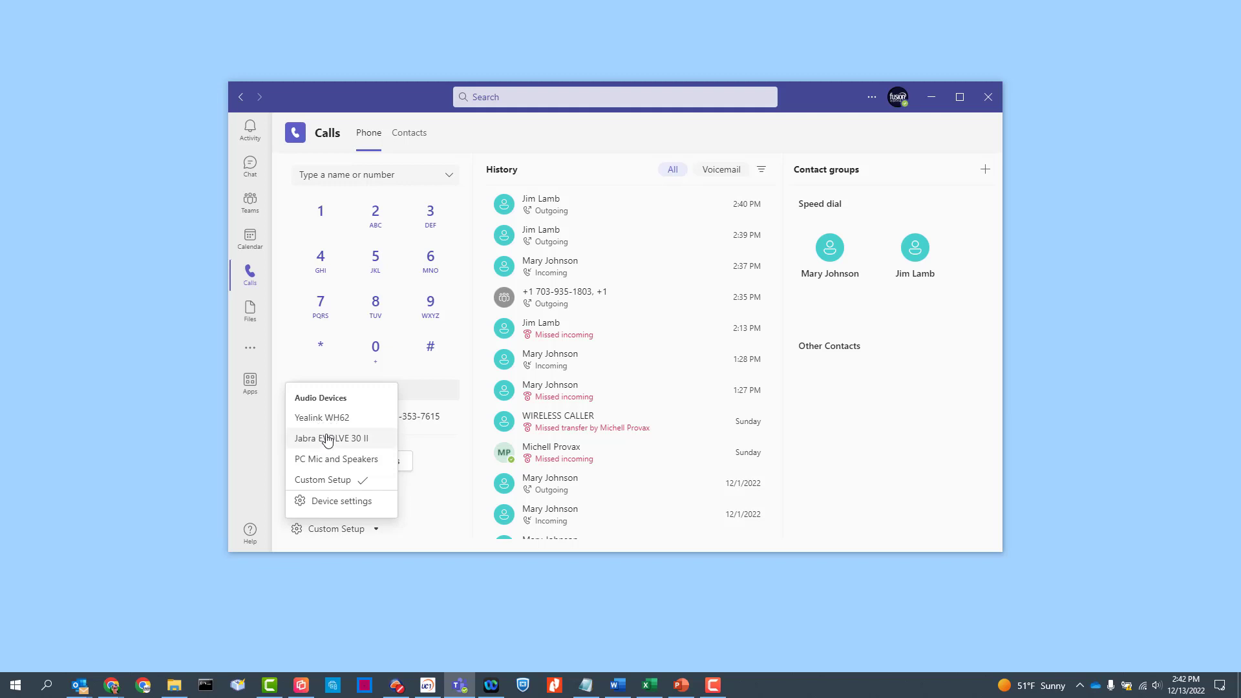
left_click(334, 508)
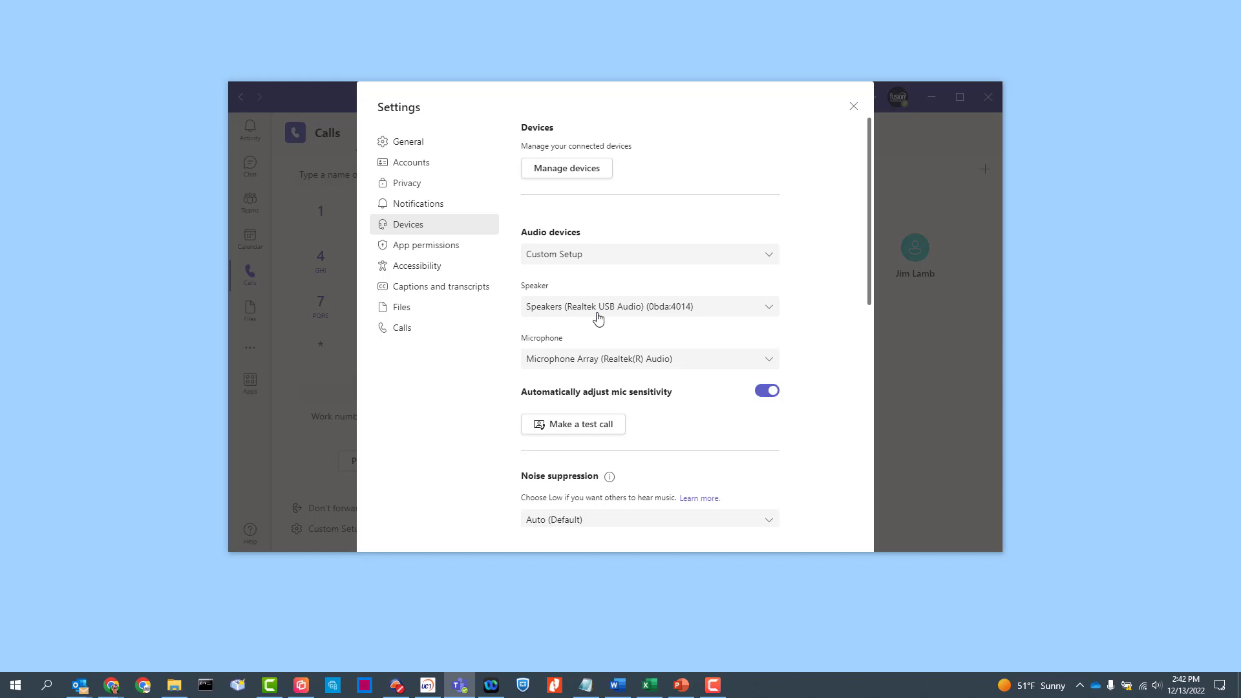
key("Escape")
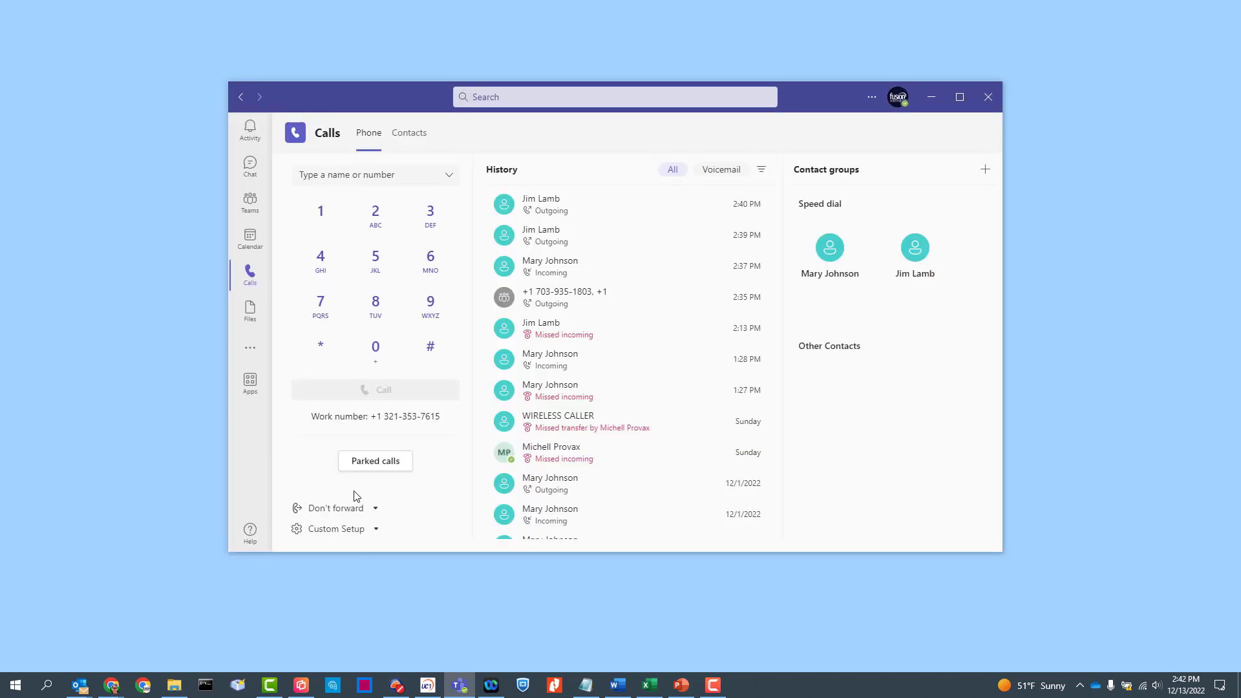
Open Teams Settings from the Settings and more menu and switch to the Calls page.
left_click(871, 100)
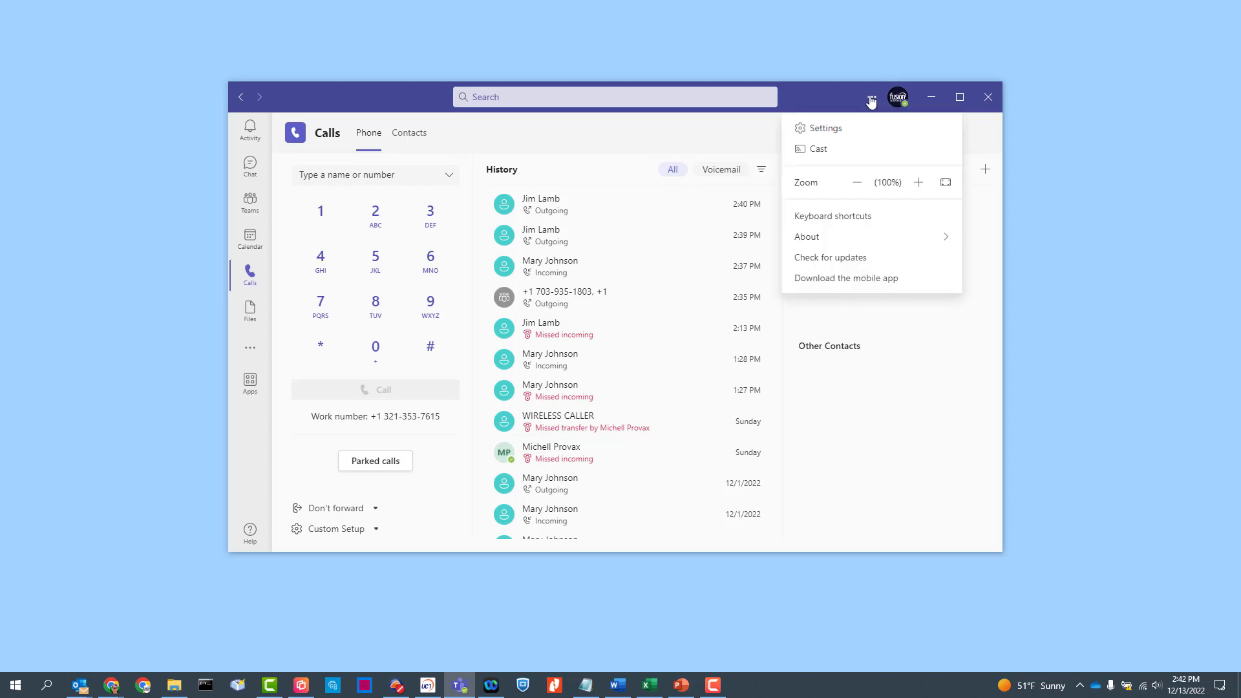
left_click(817, 129)
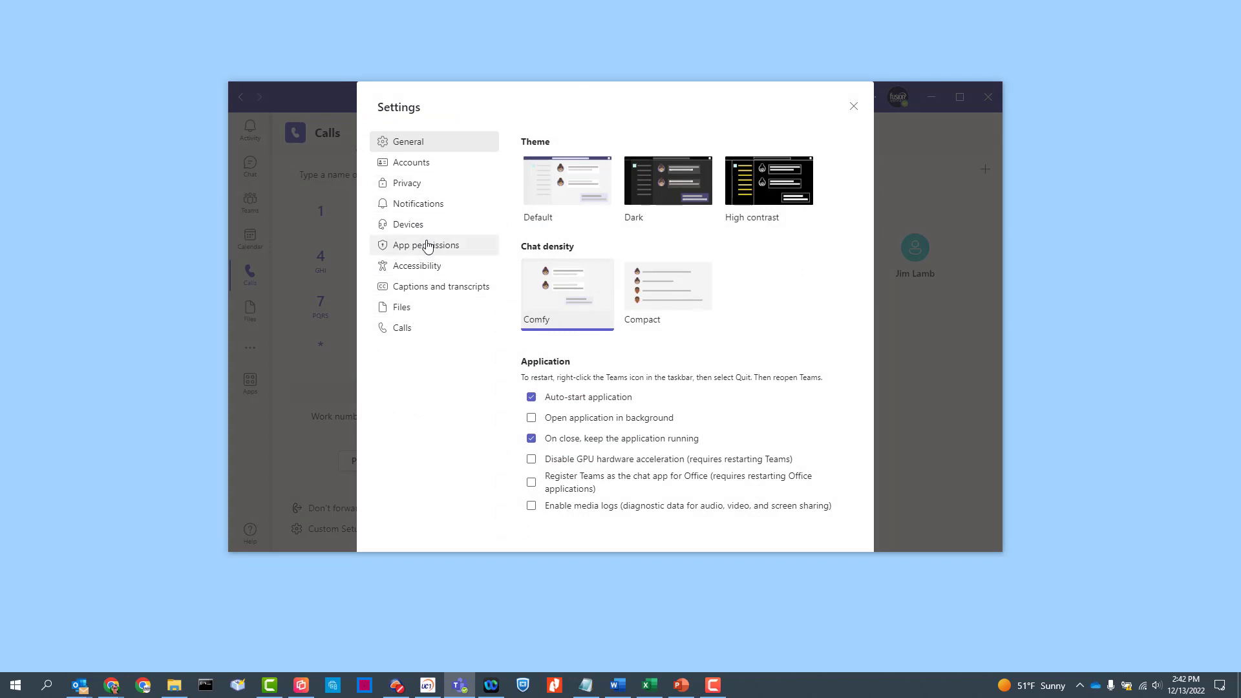
left_click(408, 266)
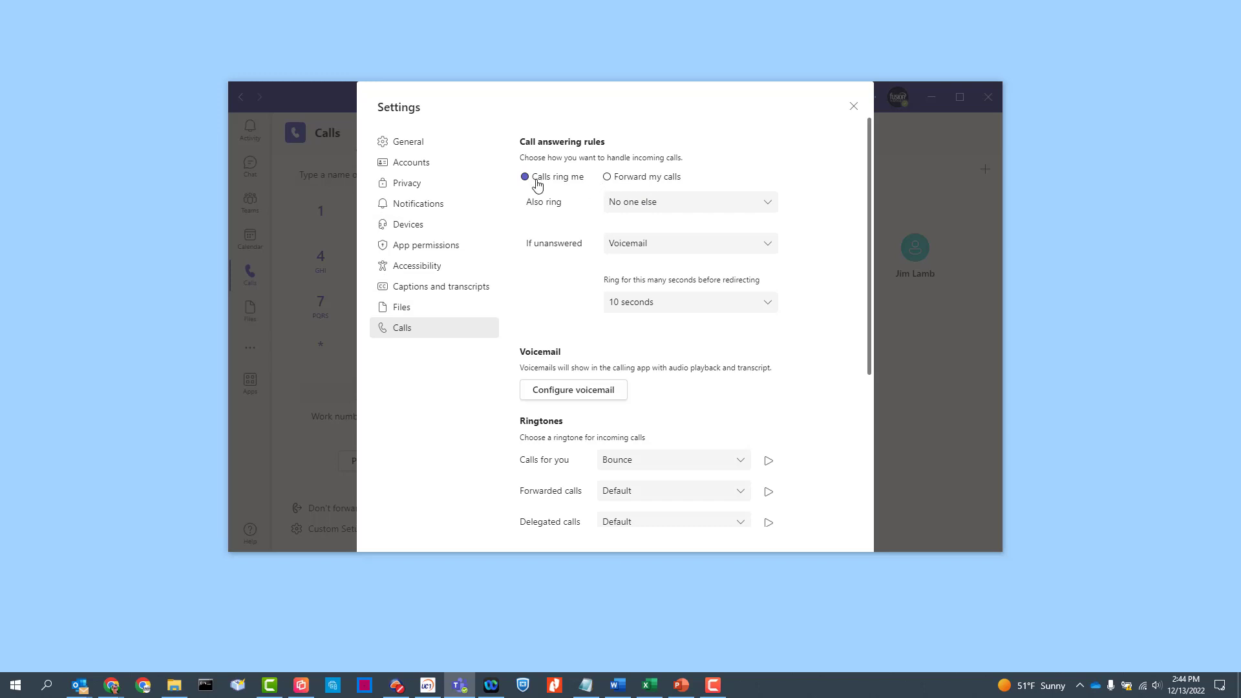
Leave Also ring and If unanswered (Voicemail) unchanged, then forward all calls to Voicemail.
left_click(628, 203)
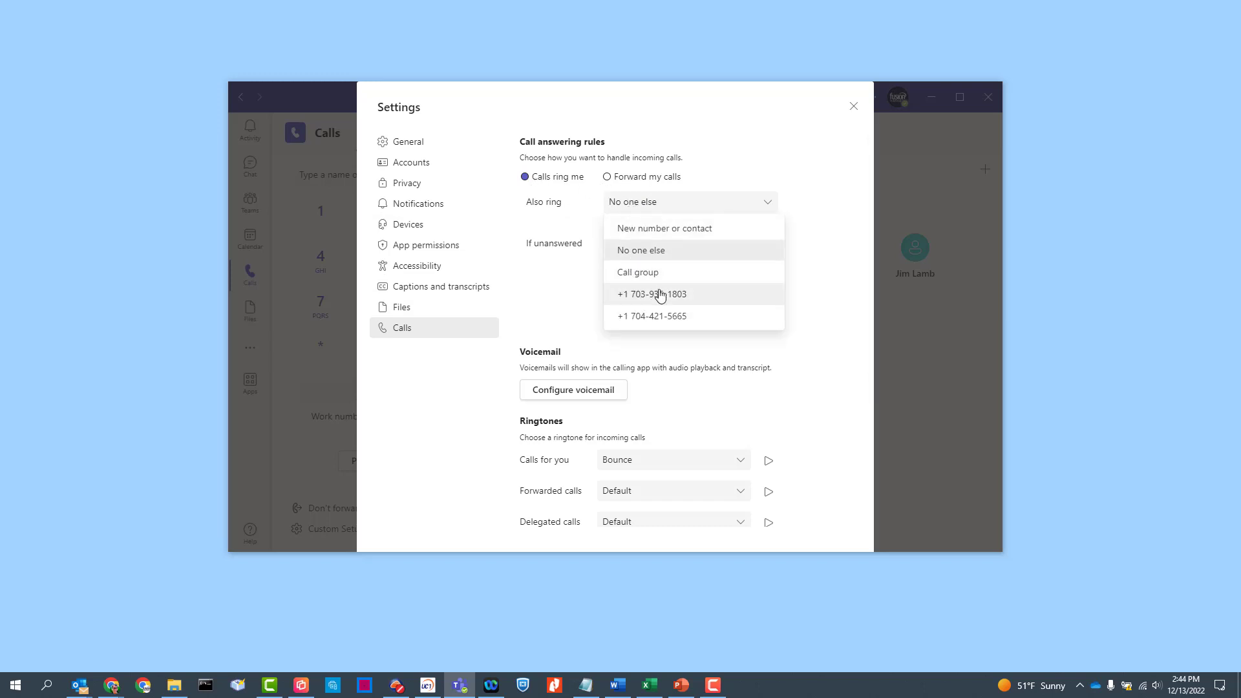
left_click(557, 243)
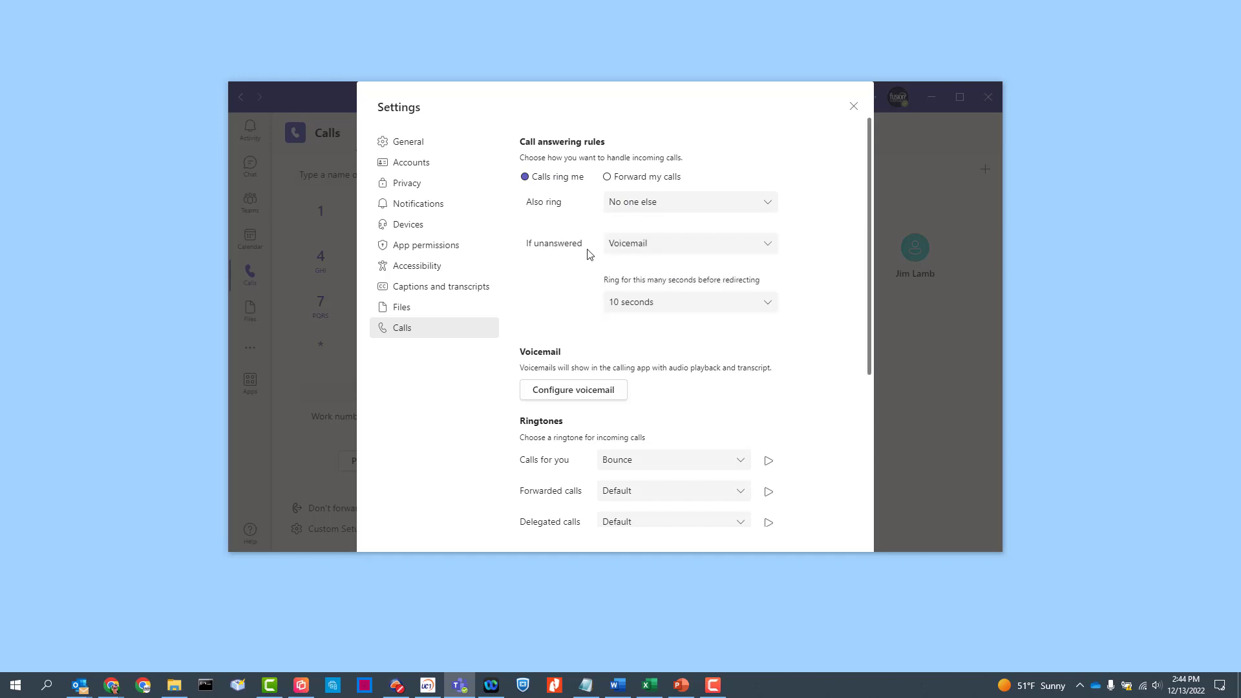
left_click(654, 246)
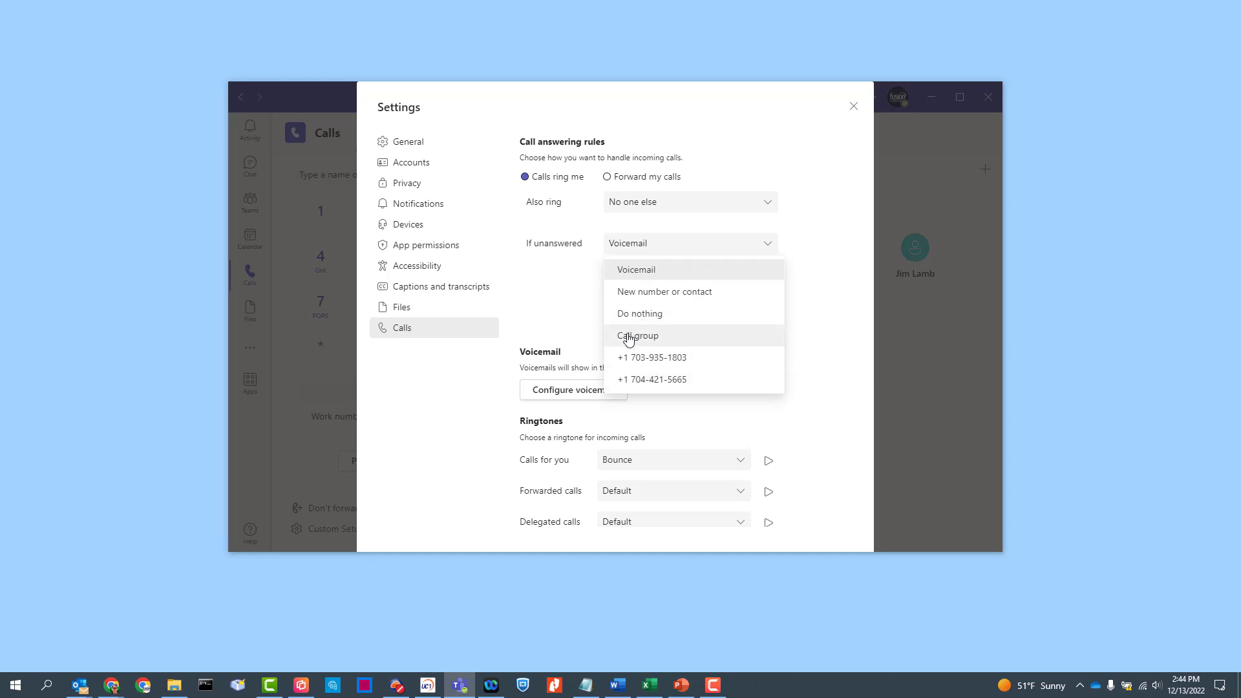
left_click(574, 275)
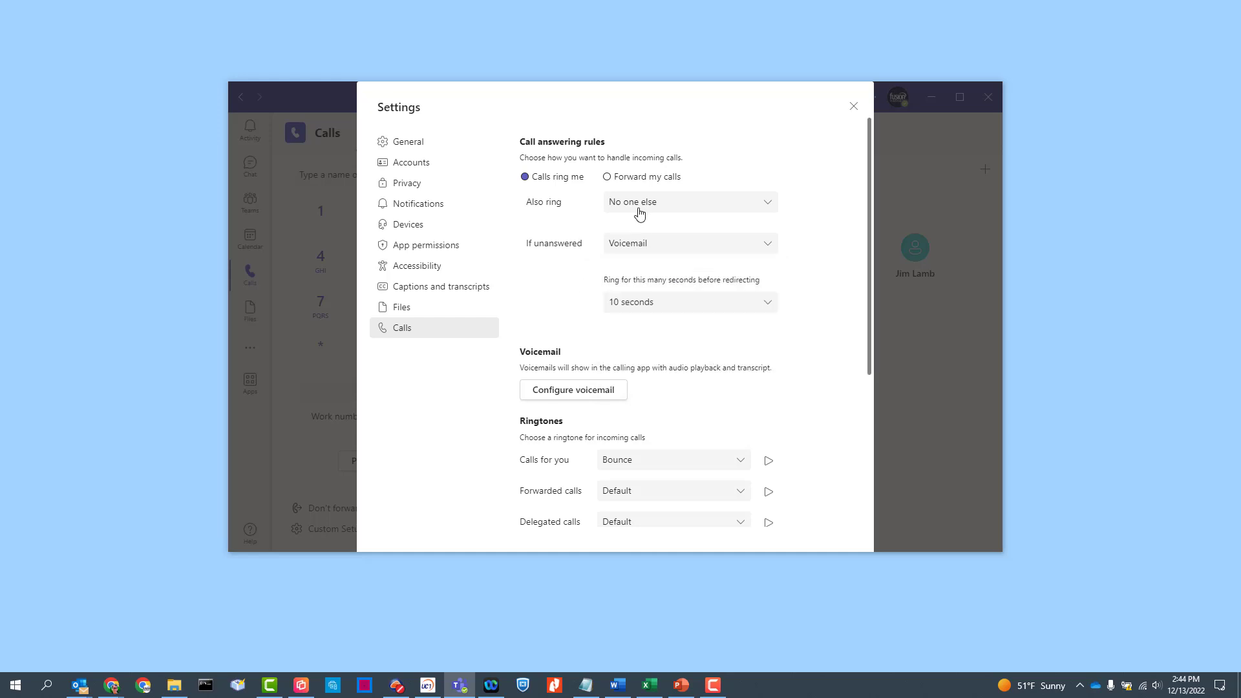
left_click(611, 178)
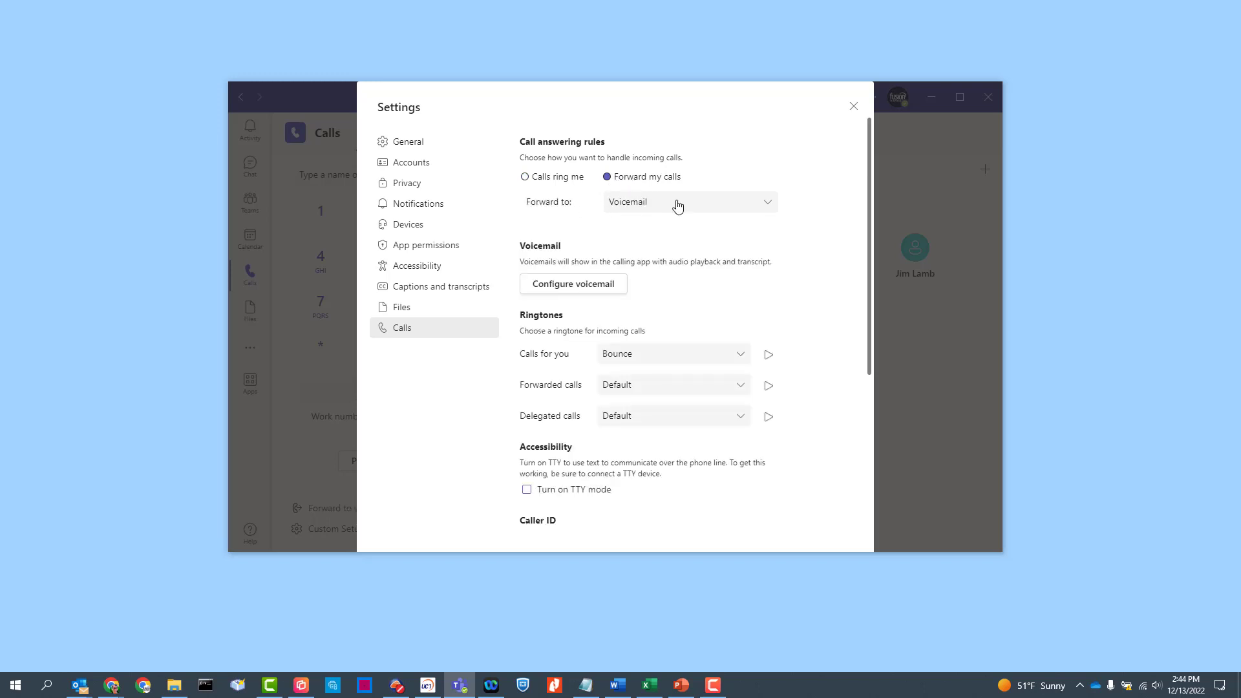
left_click(626, 203)
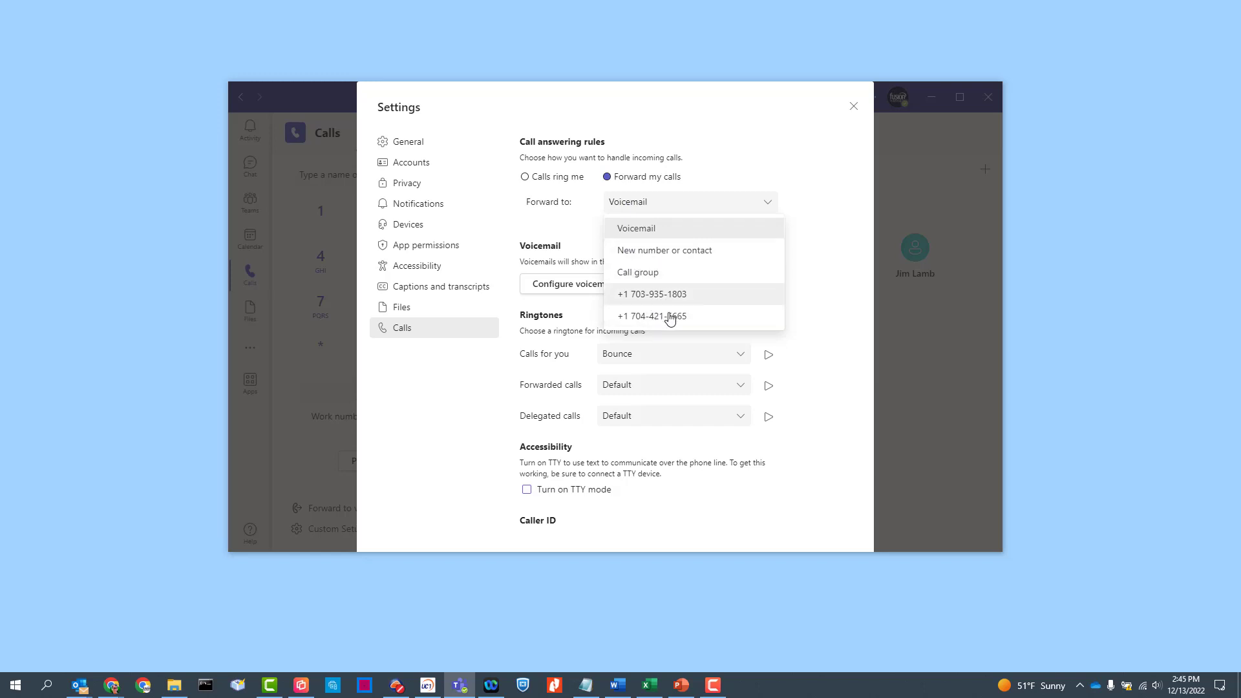
left_click(641, 279)
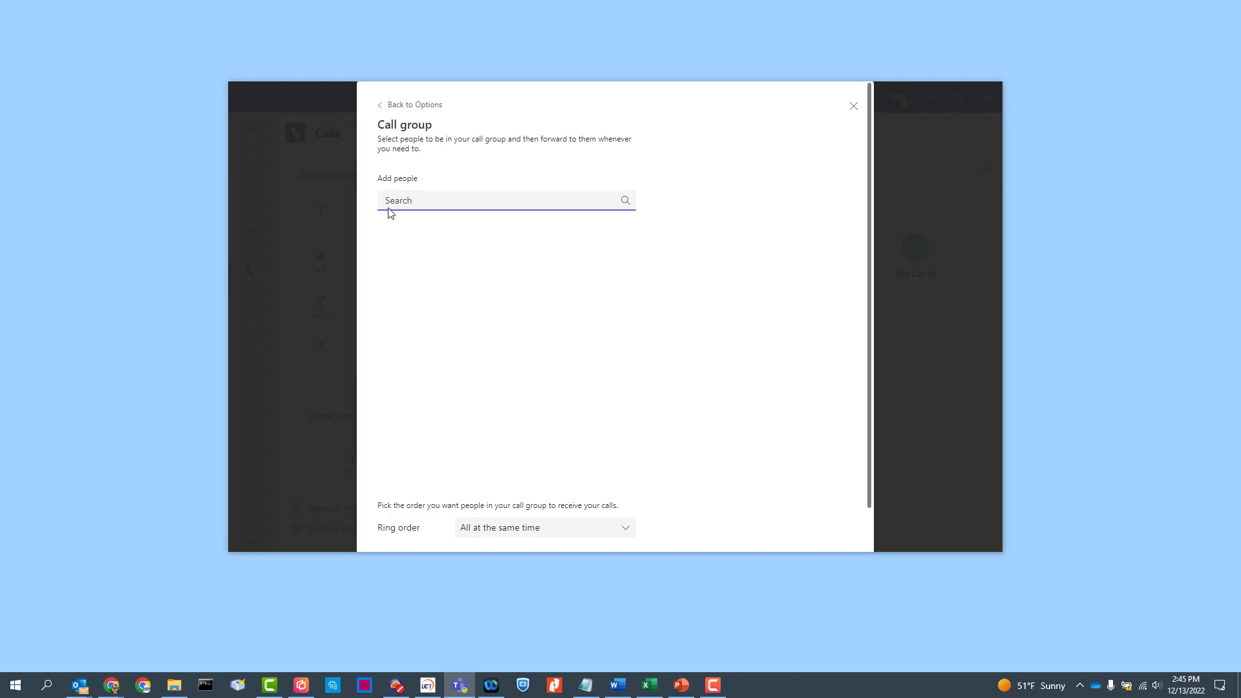
left_click(511, 532)
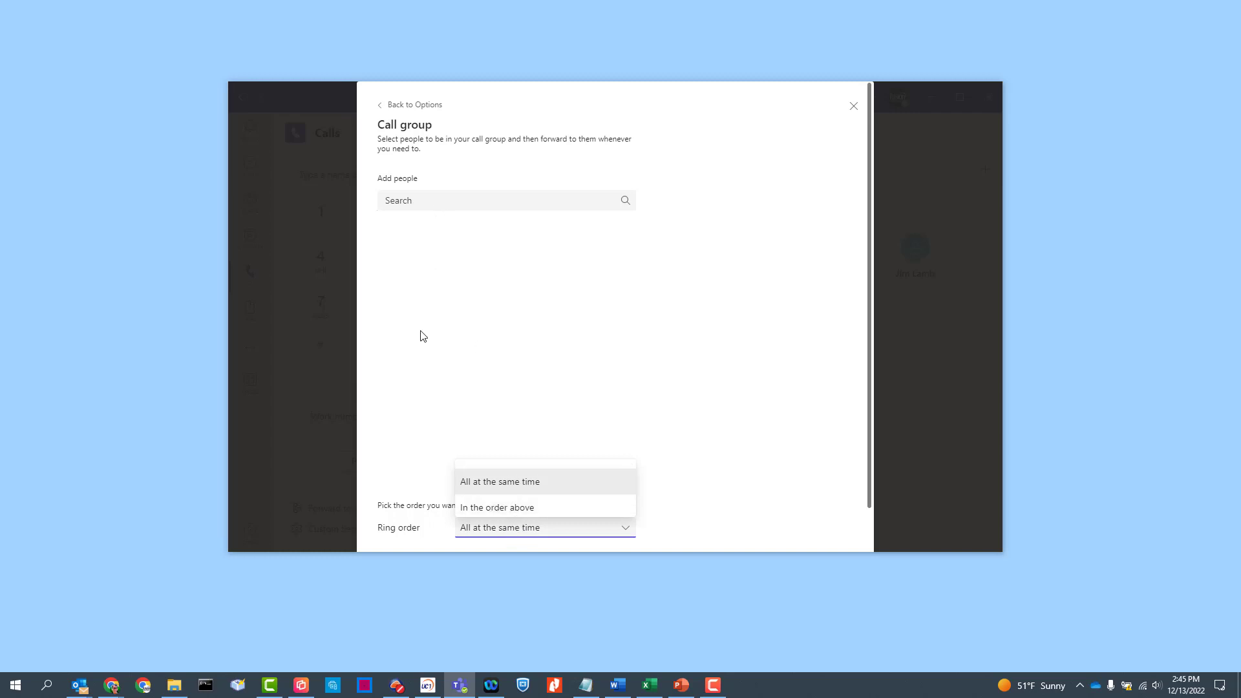
left_click(422, 240)
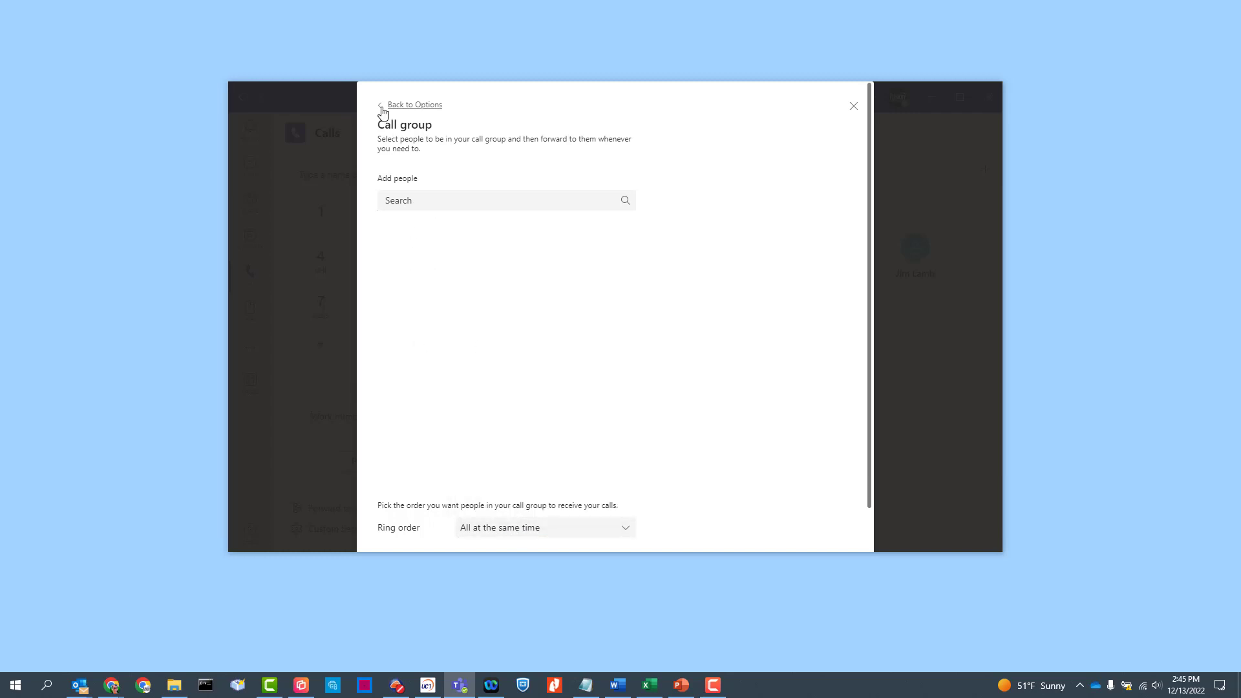
left_click(413, 106)
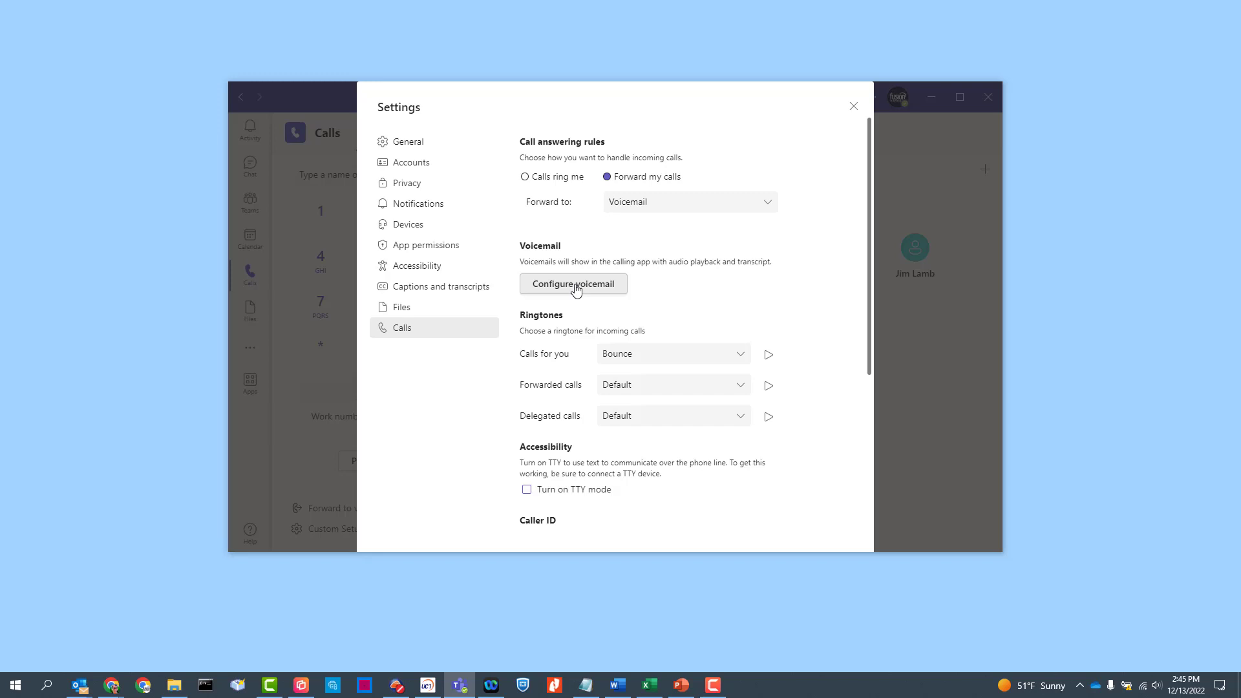
double_click(530, 318)
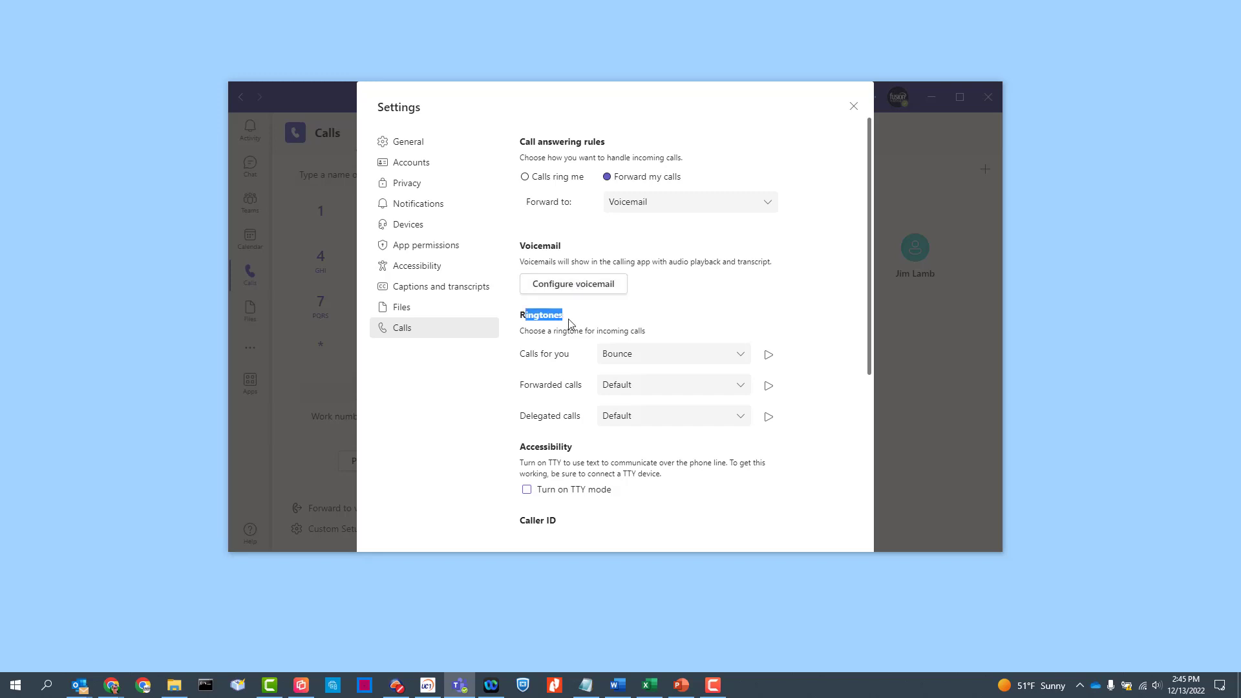
left_click(601, 327)
left_click(672, 357)
left_click(816, 338)
scroll(565, 353, "down", 2)
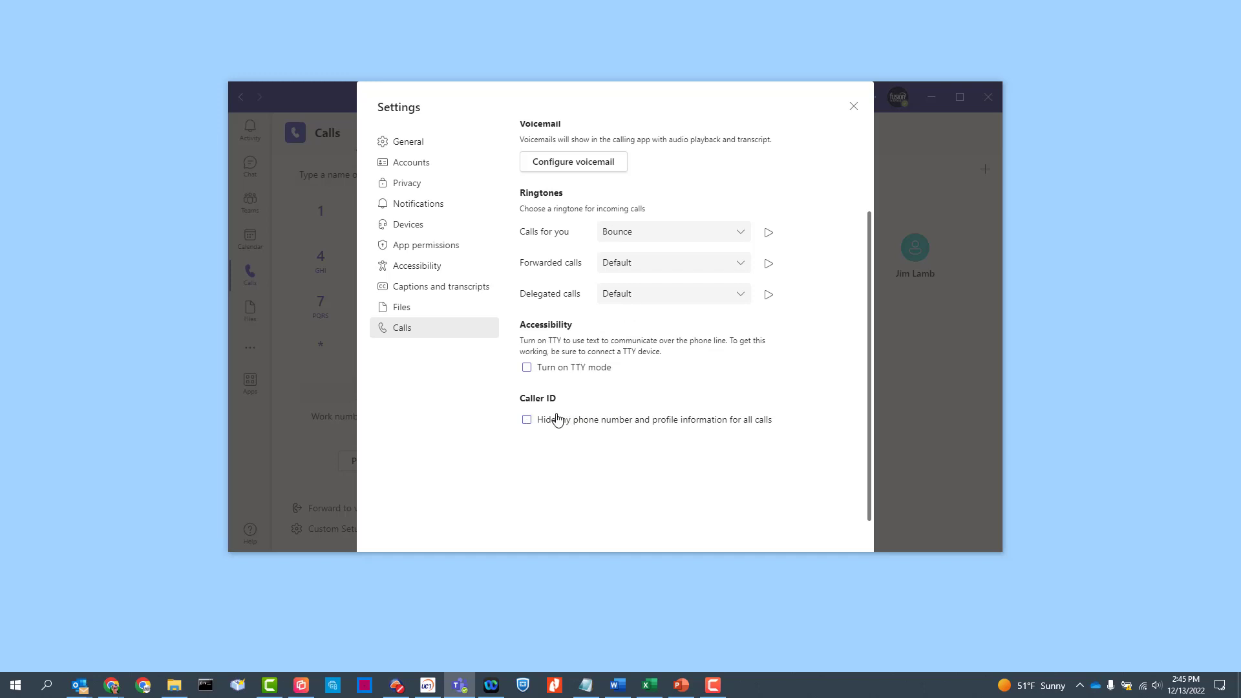
scroll(568, 417, "up", 2)
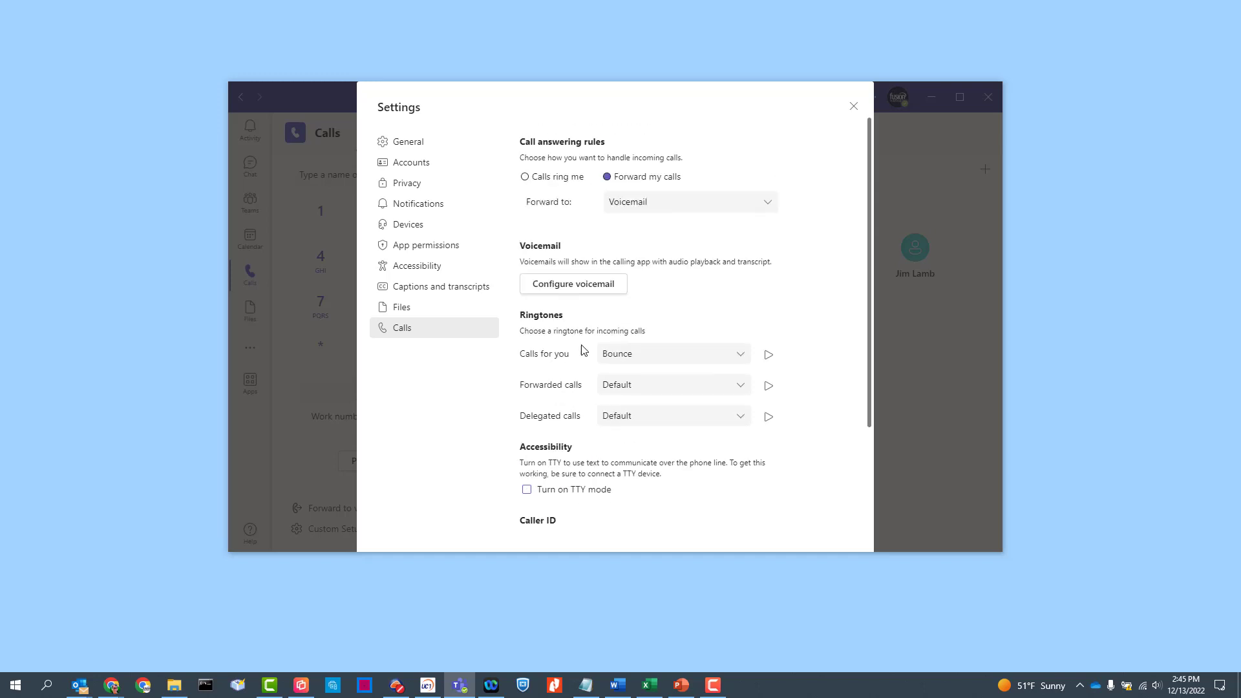
Open the voicemail settings and review the call answer rule options without changing them.
left_click(572, 288)
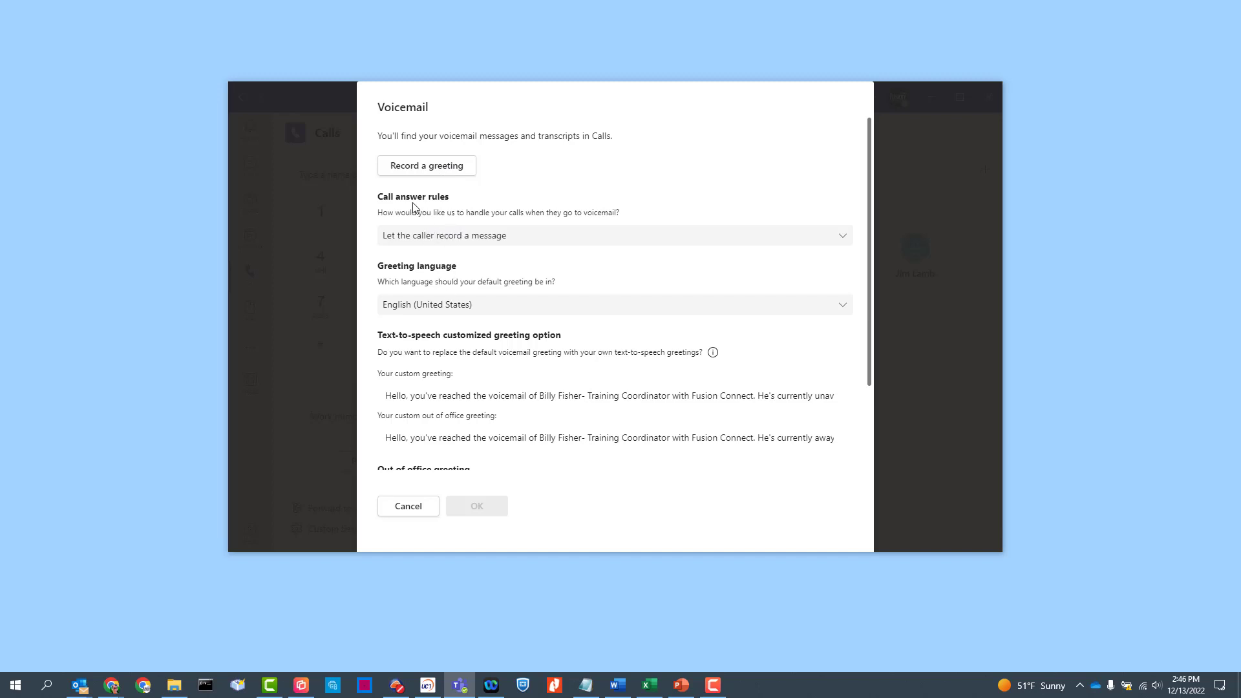
left_click(427, 237)
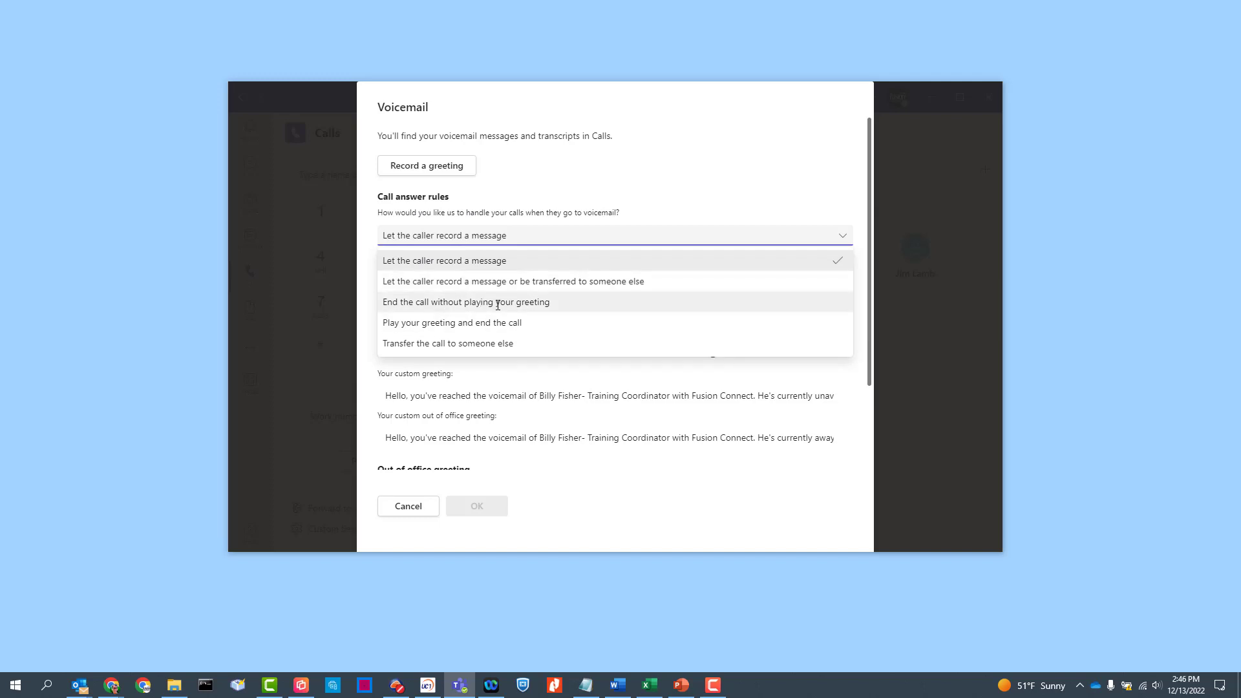
left_click(588, 202)
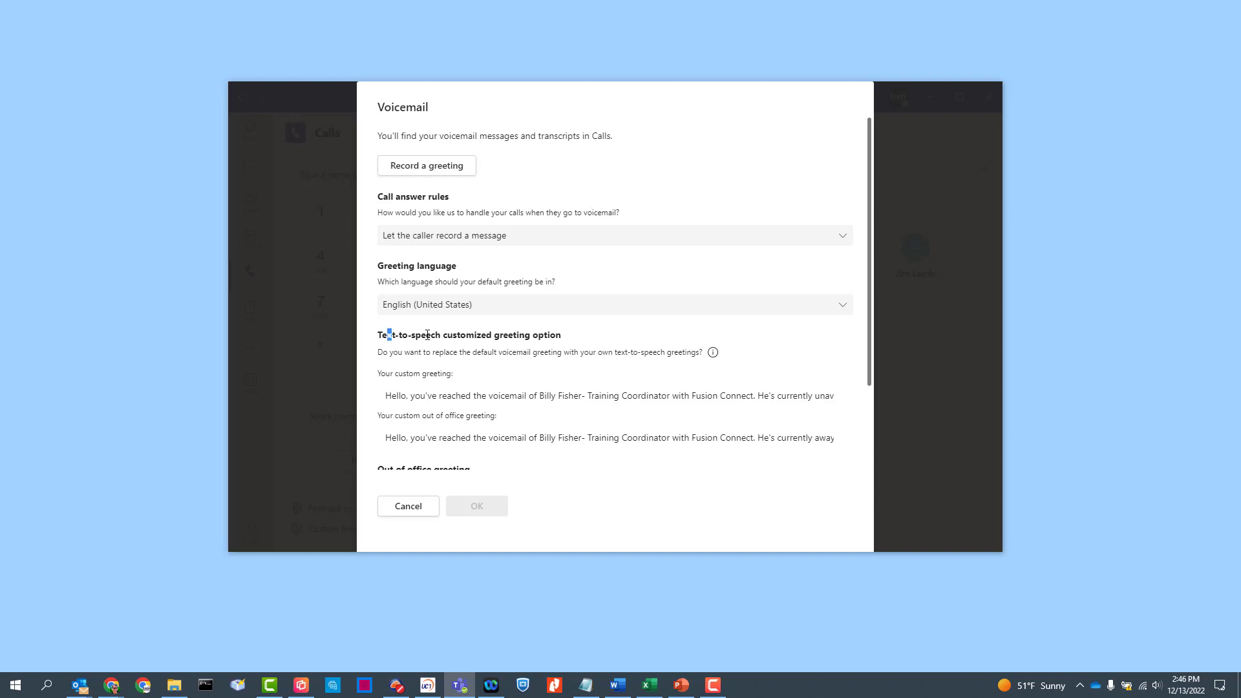
Highlight the text-to-speech custom greeting and out-of-office greeting texts to read them.
left_click_drag(427, 335, 547, 337)
left_click(497, 347)
left_click_drag(385, 375, 433, 397)
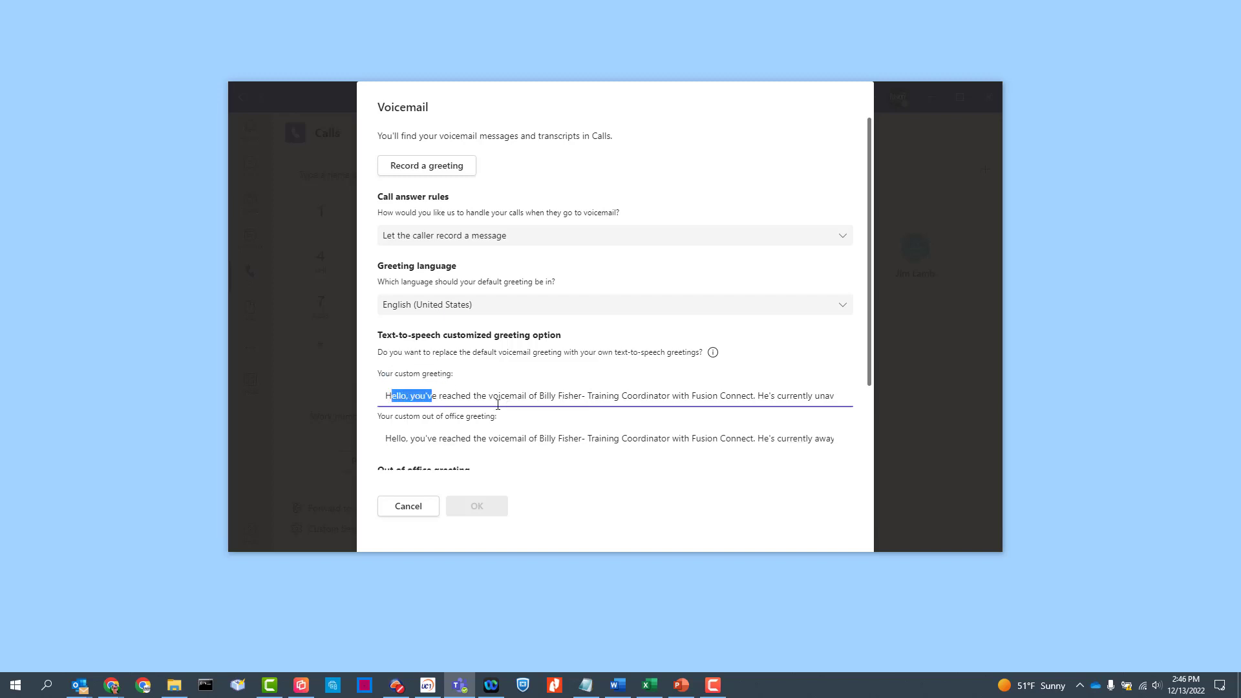
left_click(549, 396)
left_click_drag(590, 395, 858, 409)
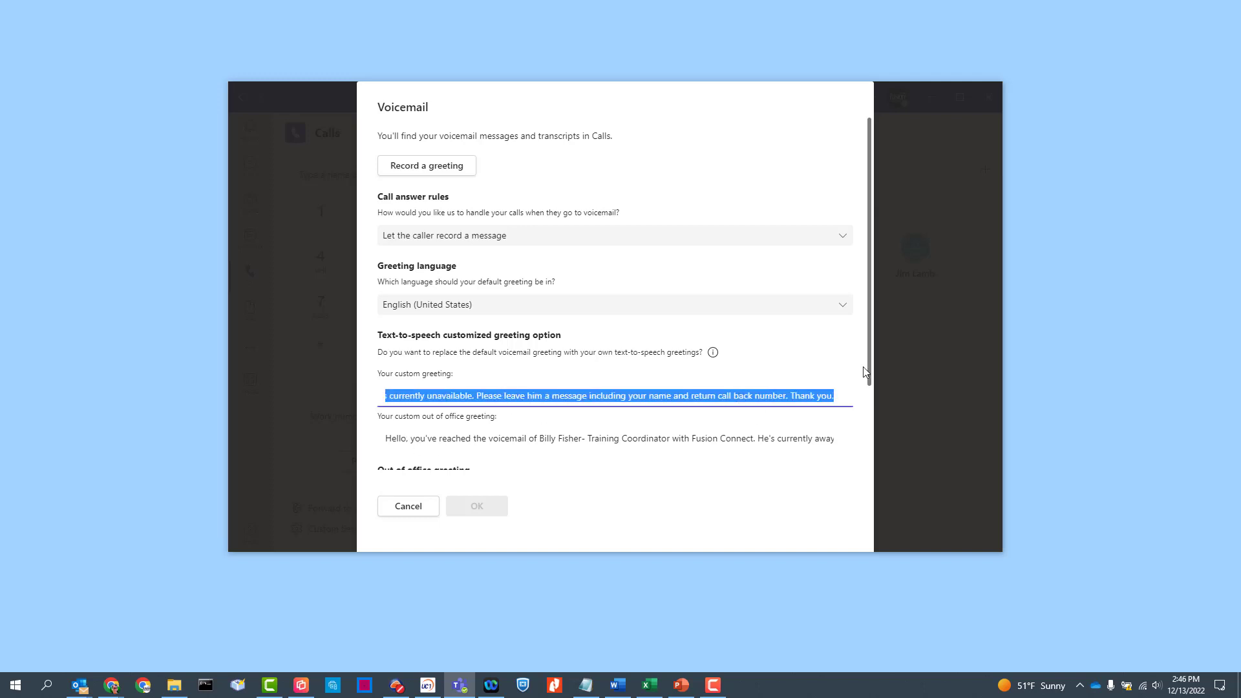
left_click_drag(870, 348, 868, 468)
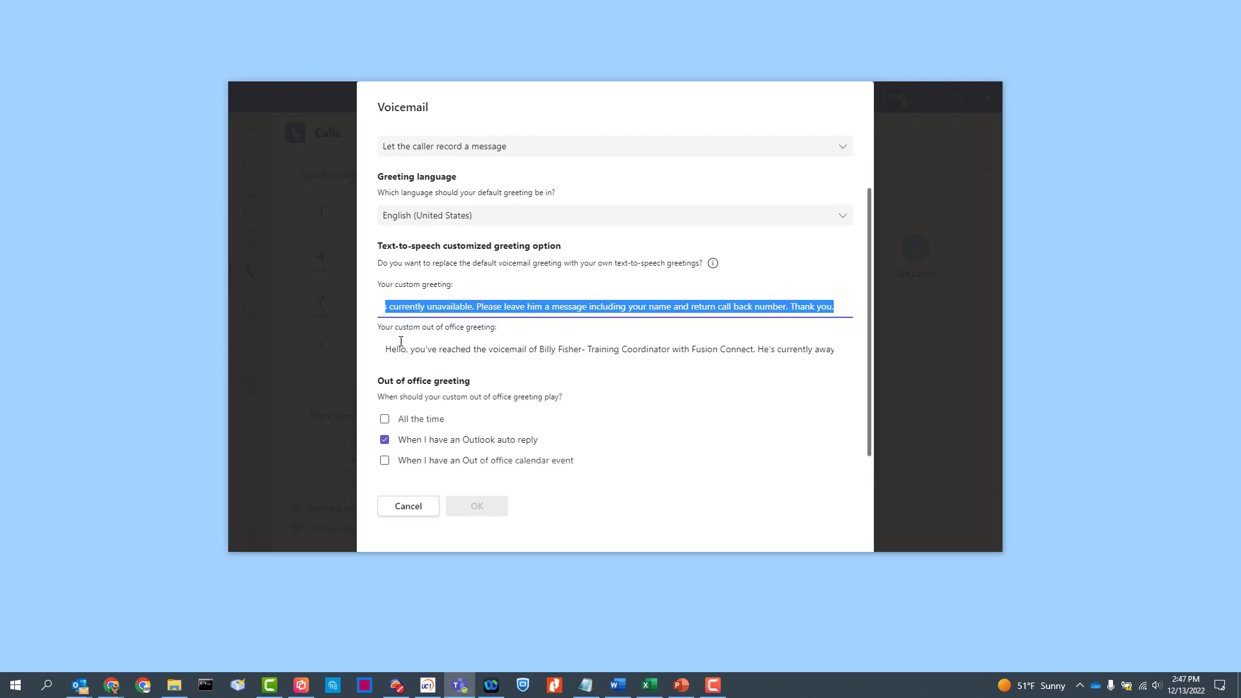
left_click_drag(390, 350, 685, 359)
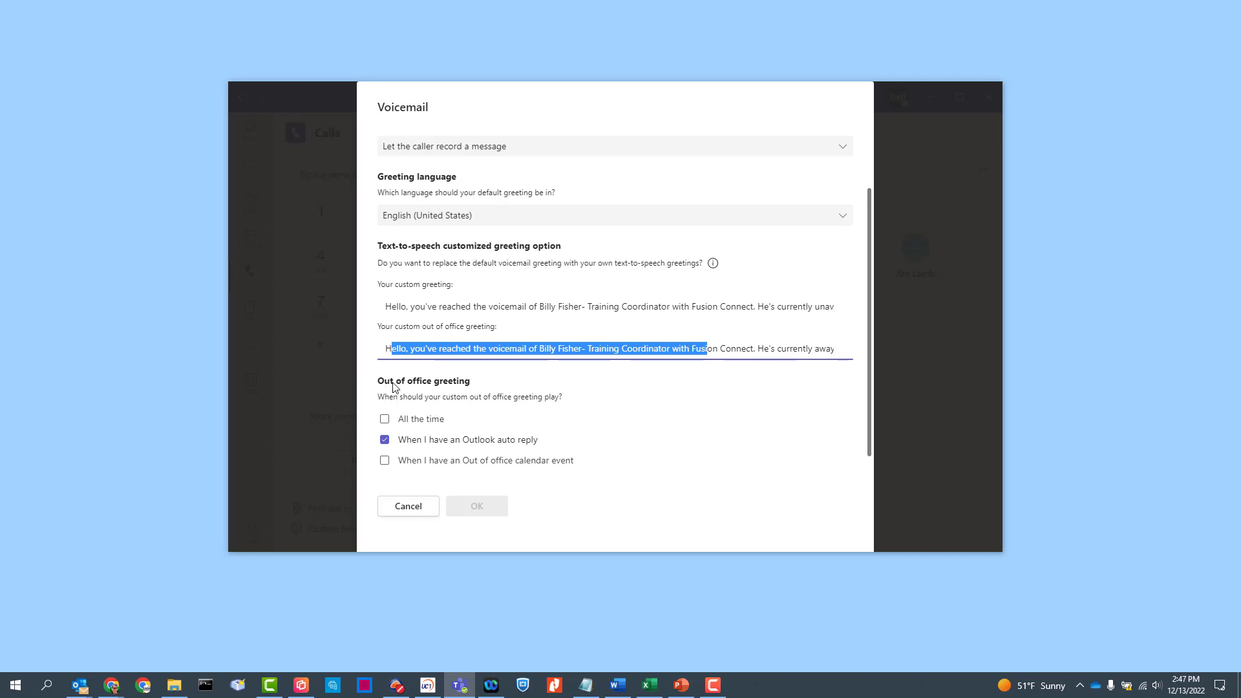
left_click_drag(394, 383, 471, 382)
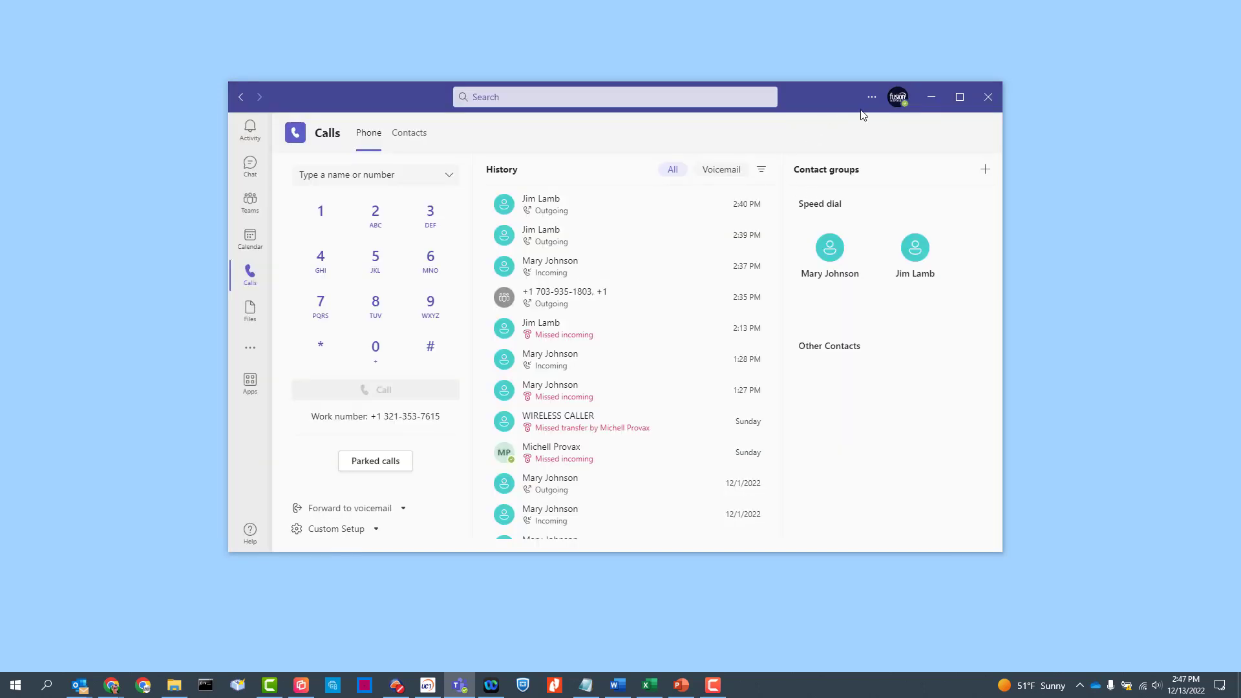
Open the app Settings, view the Calls page, then close Settings.
left_click(872, 97)
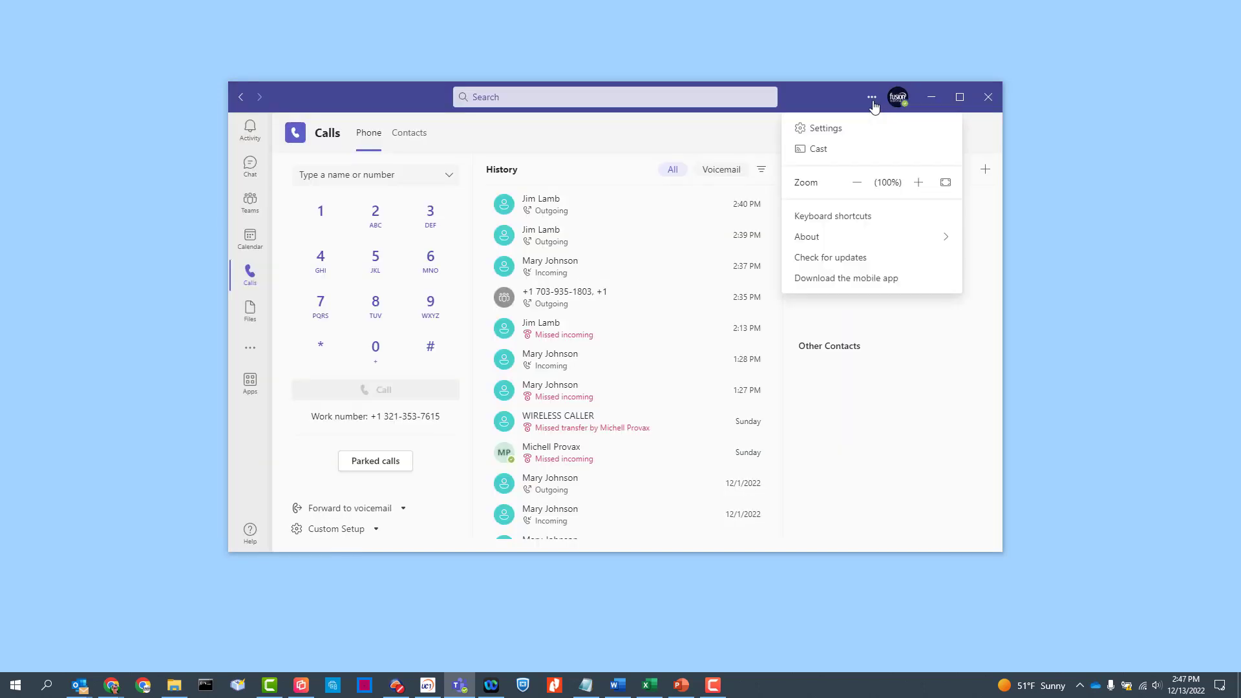
left_click(826, 129)
left_click(408, 330)
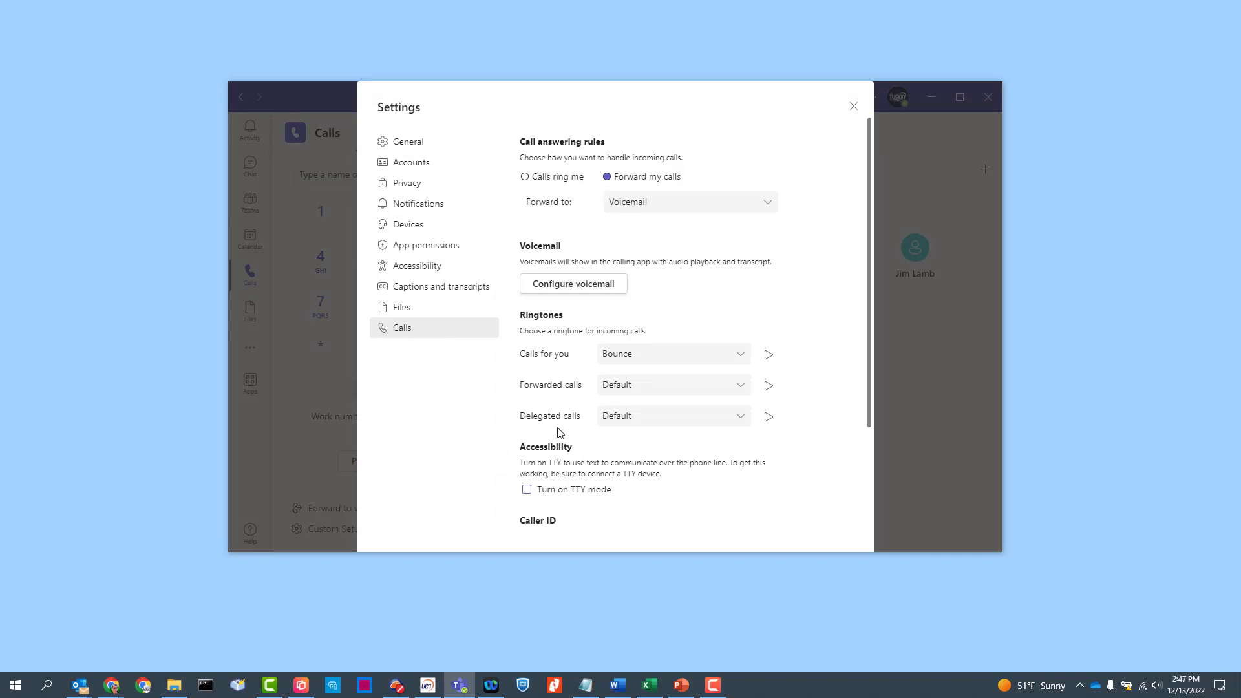
left_click(852, 108)
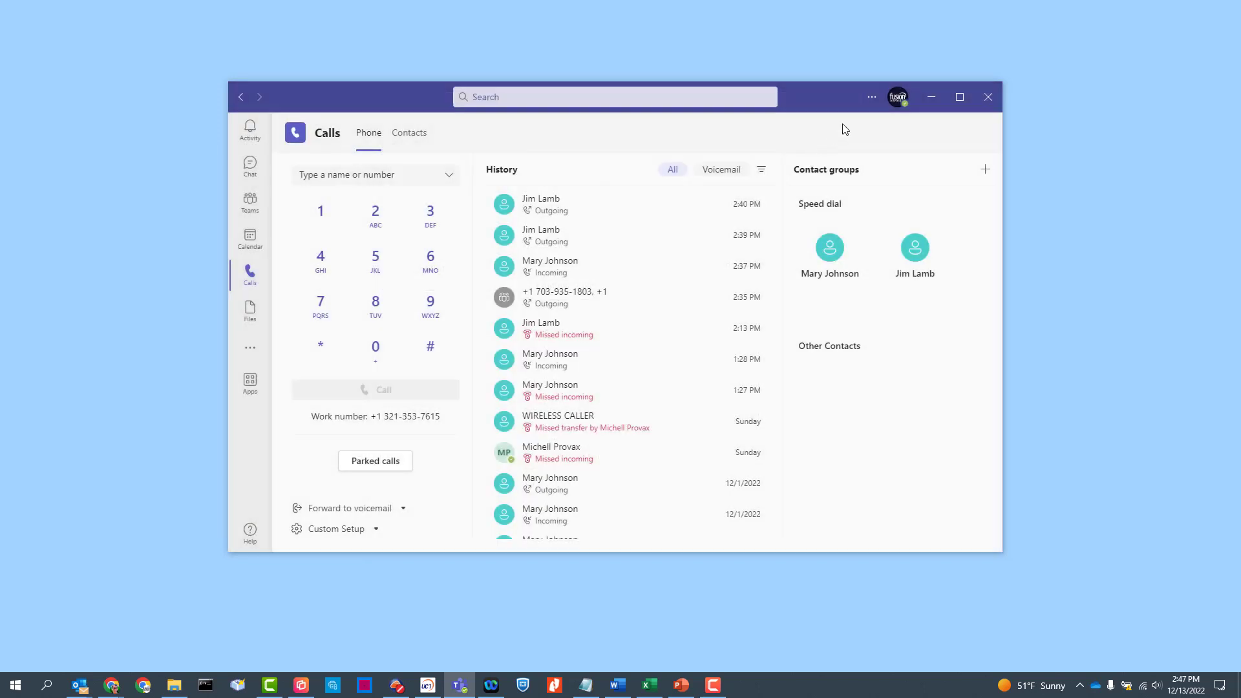
Reopen Settings on General and scroll down to the Delegation section.
left_click(872, 97)
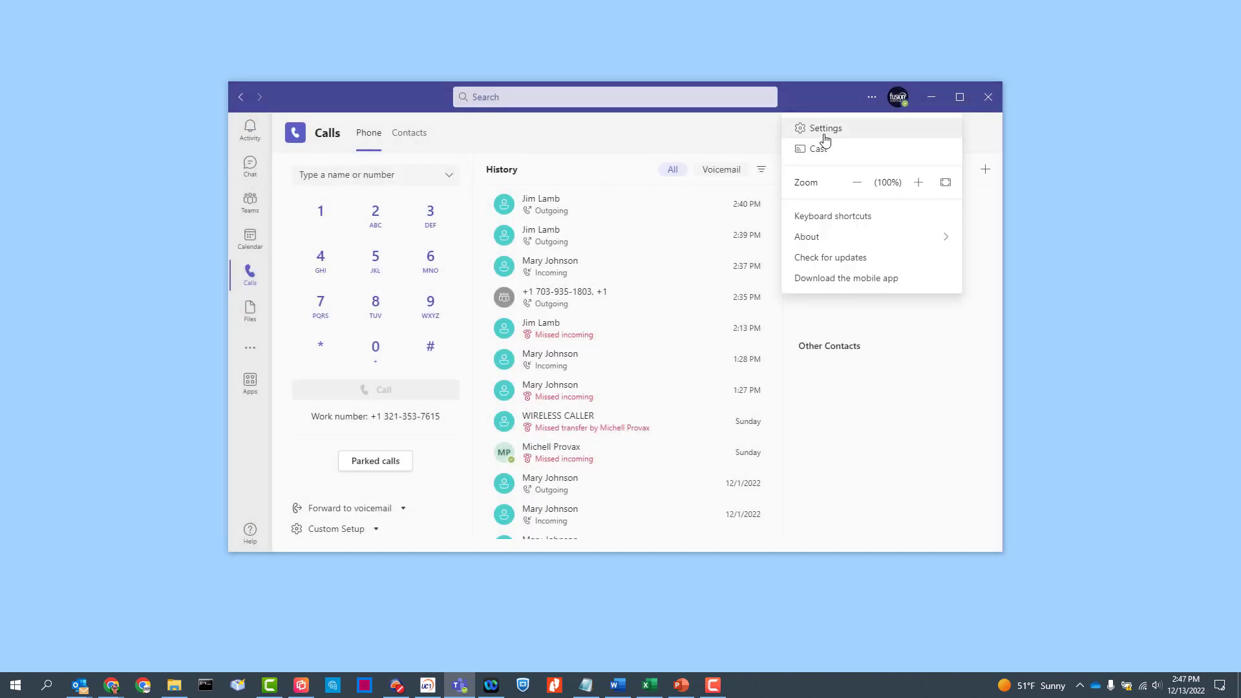
left_click(827, 128)
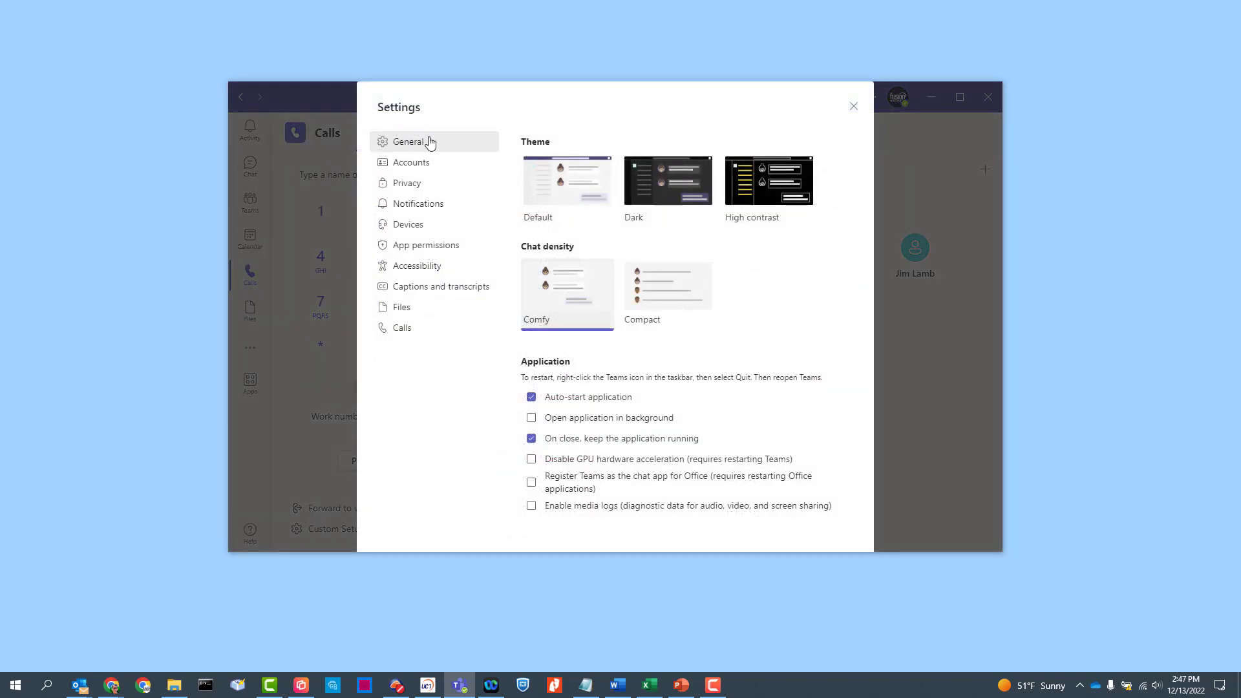
scroll(652, 357, "down", 5)
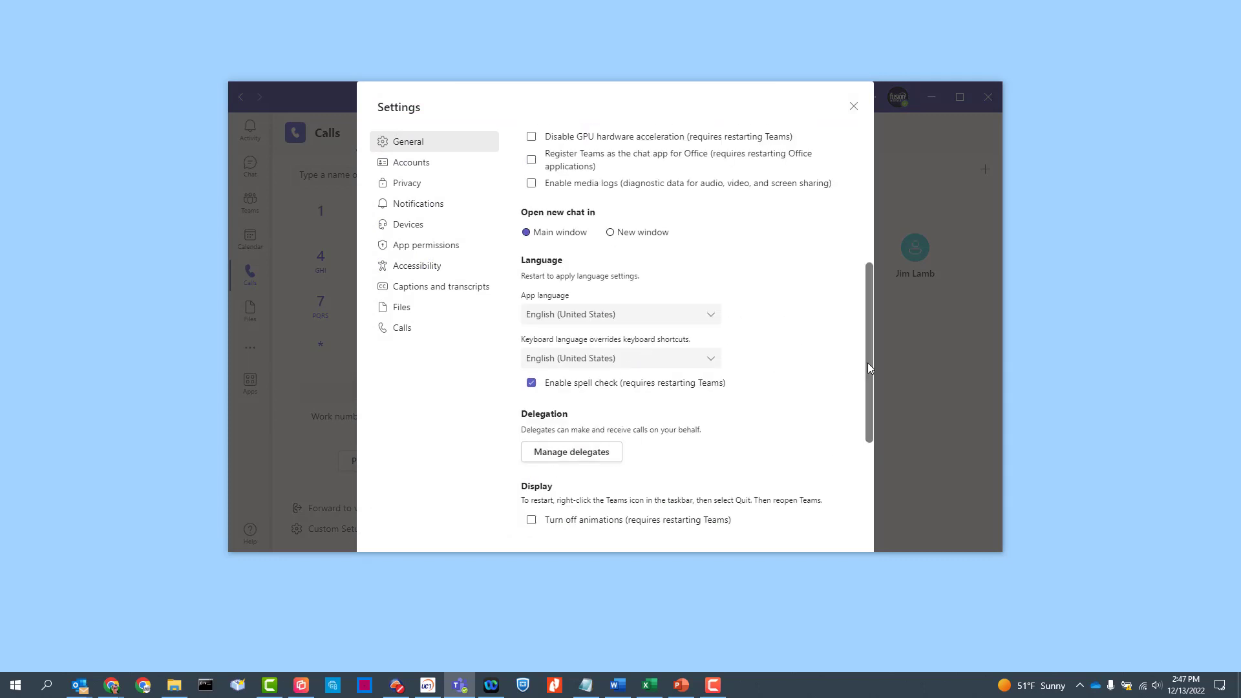
scroll(868, 362, "down", 2)
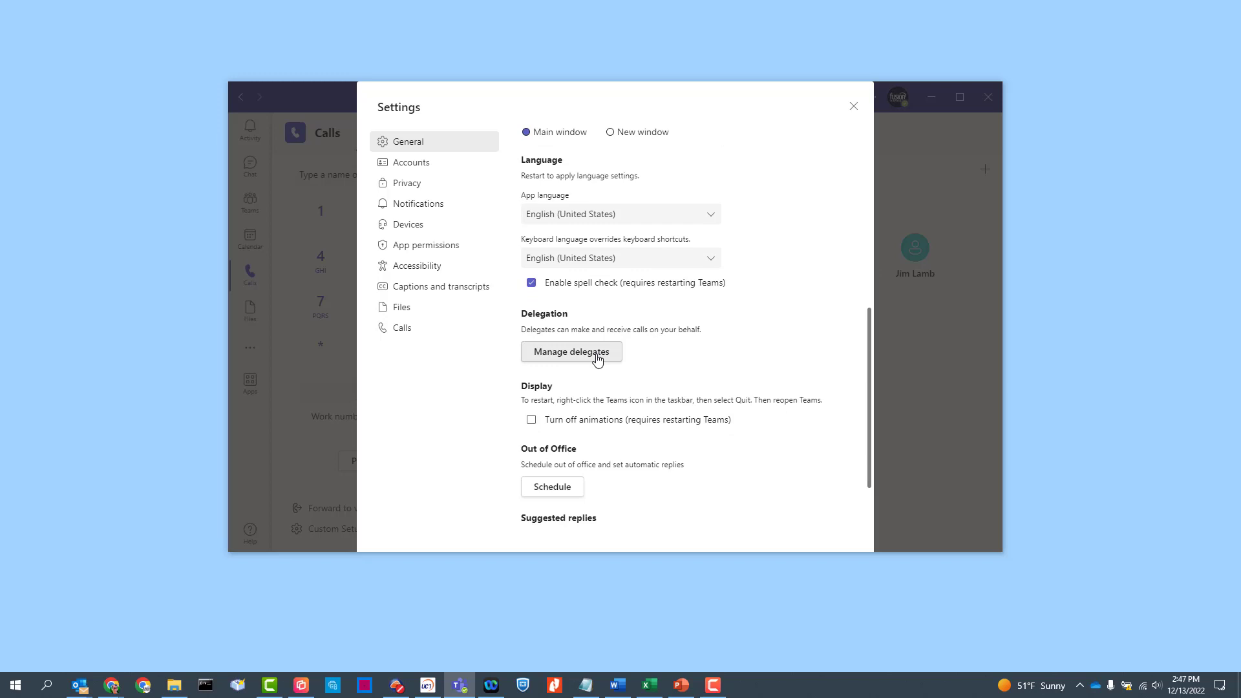
Open Manage delegates, view the Your delegates tab, go back, and close Settings.
left_click(563, 359)
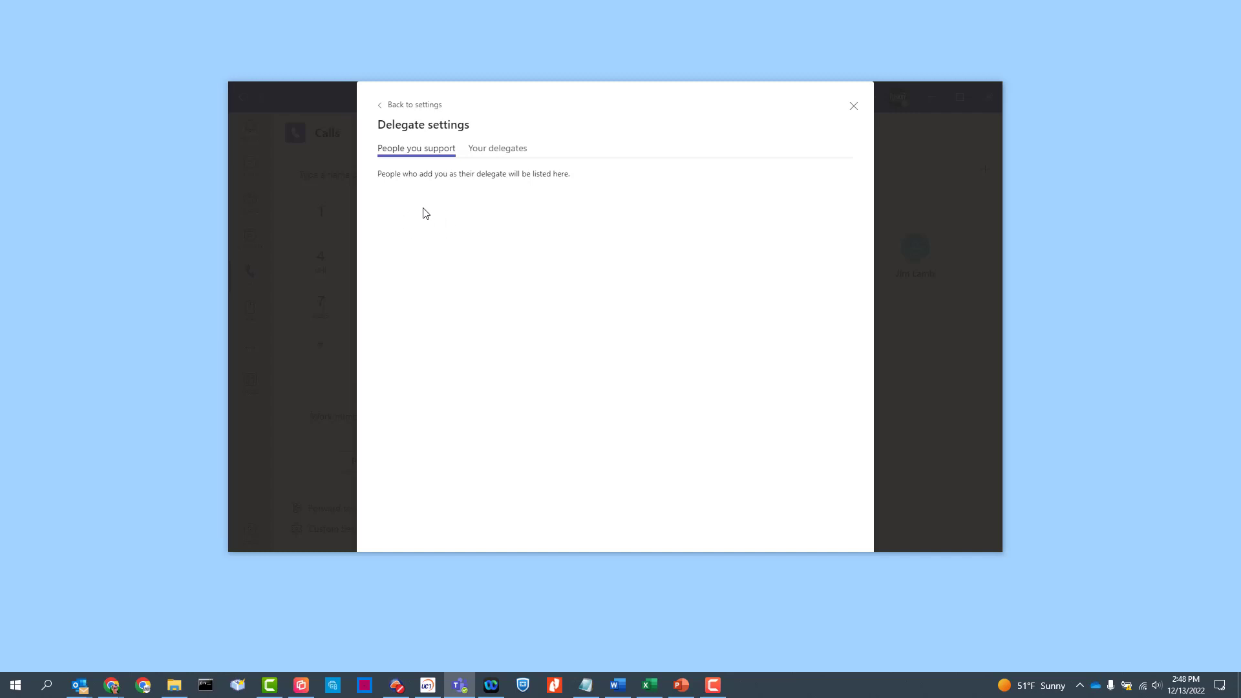
left_click(503, 156)
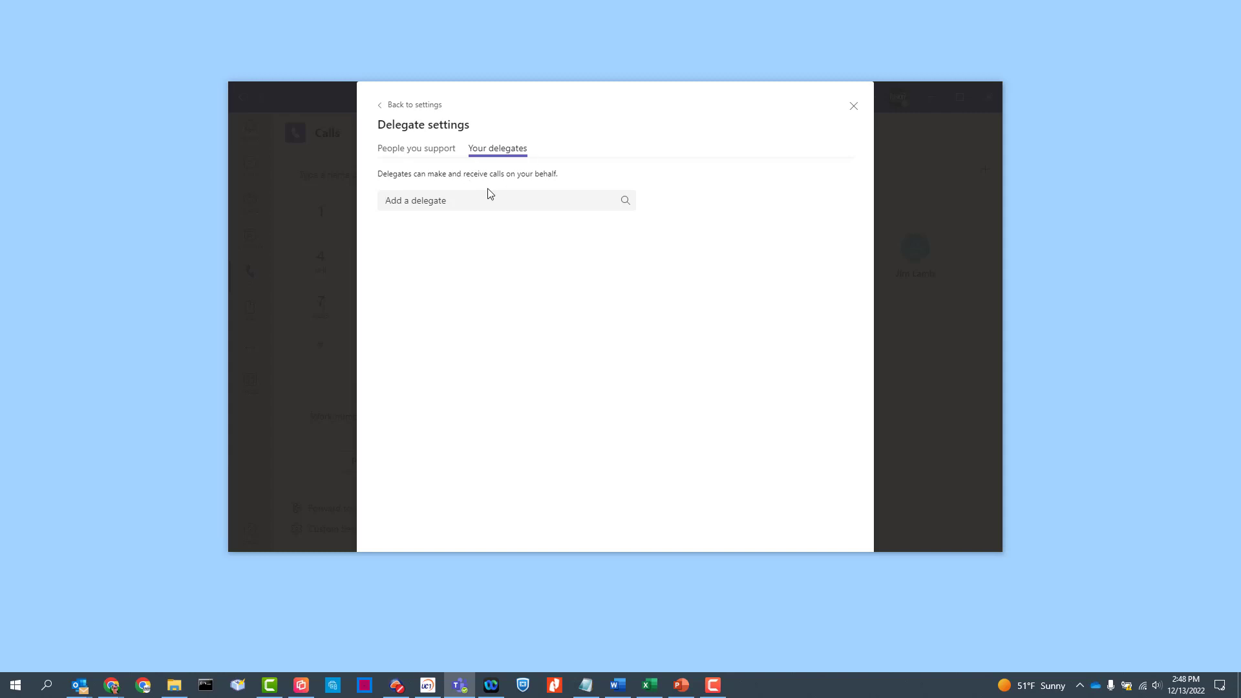
left_click(379, 106)
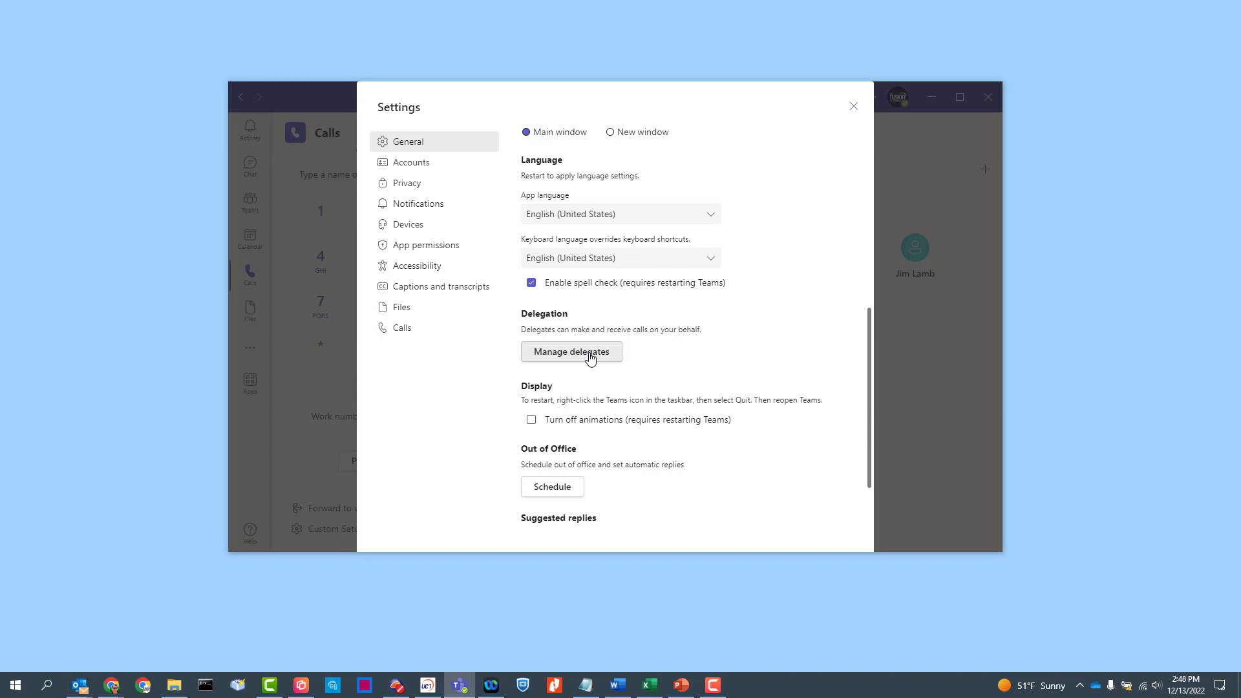
left_click(553, 488)
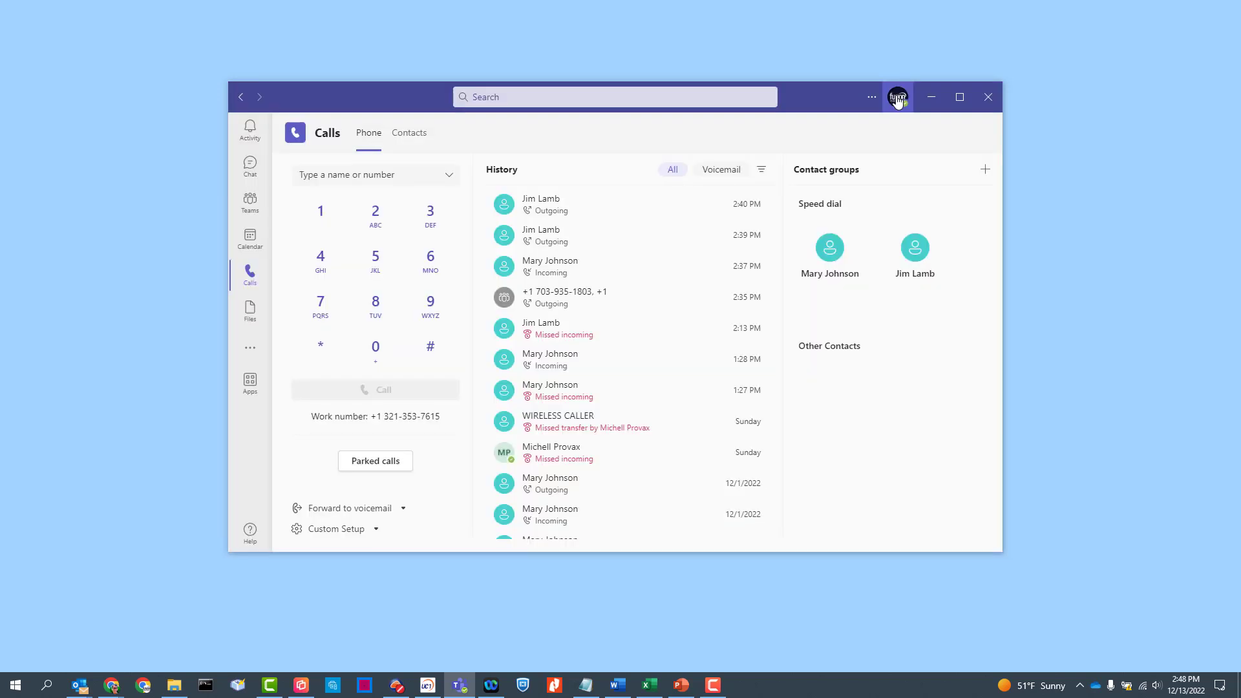
left_click(898, 100)
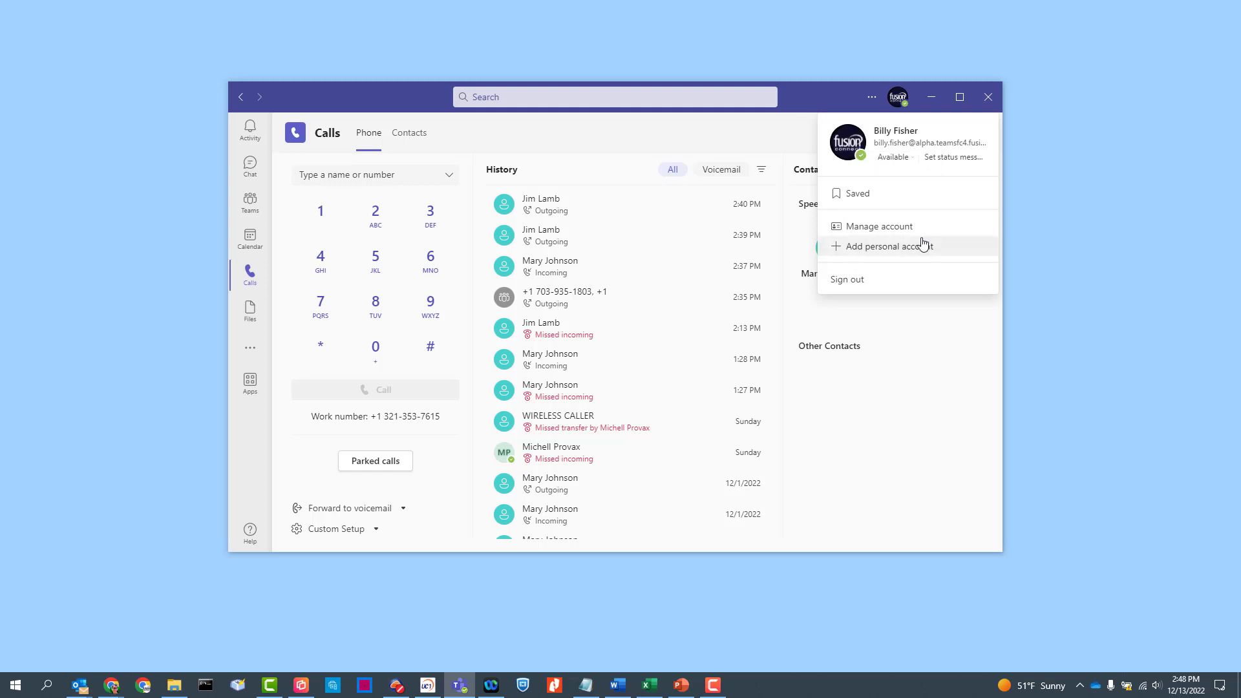
left_click(895, 162)
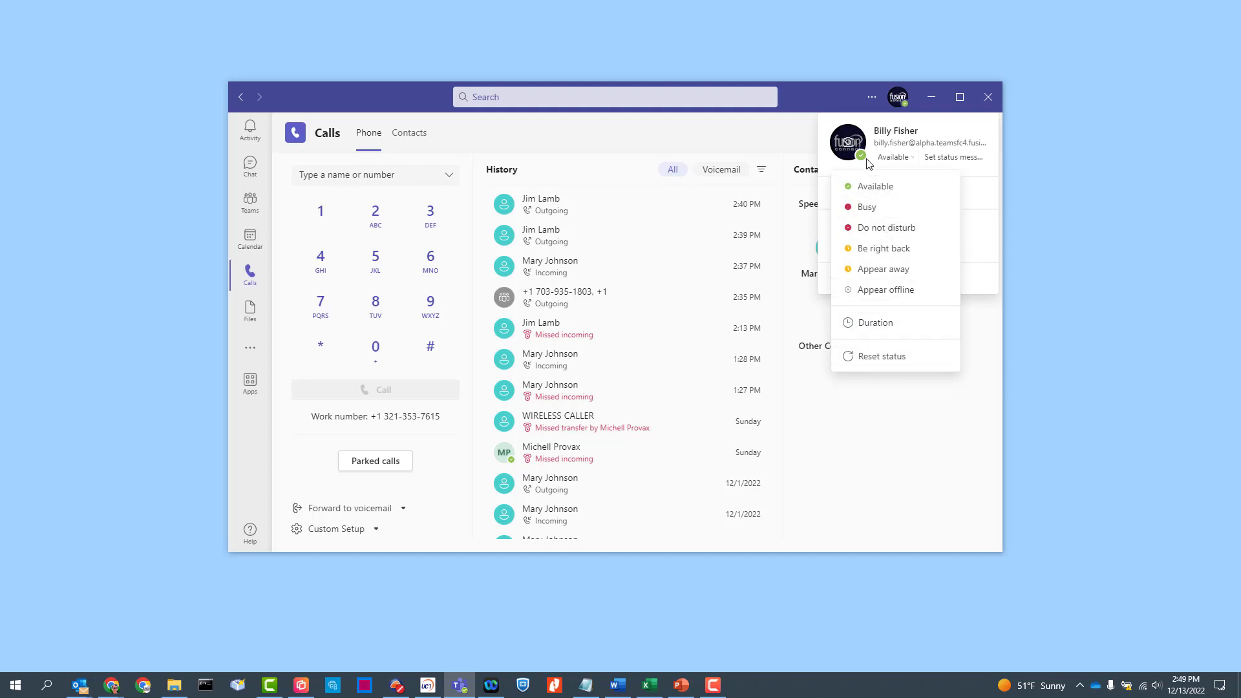
left_click(878, 186)
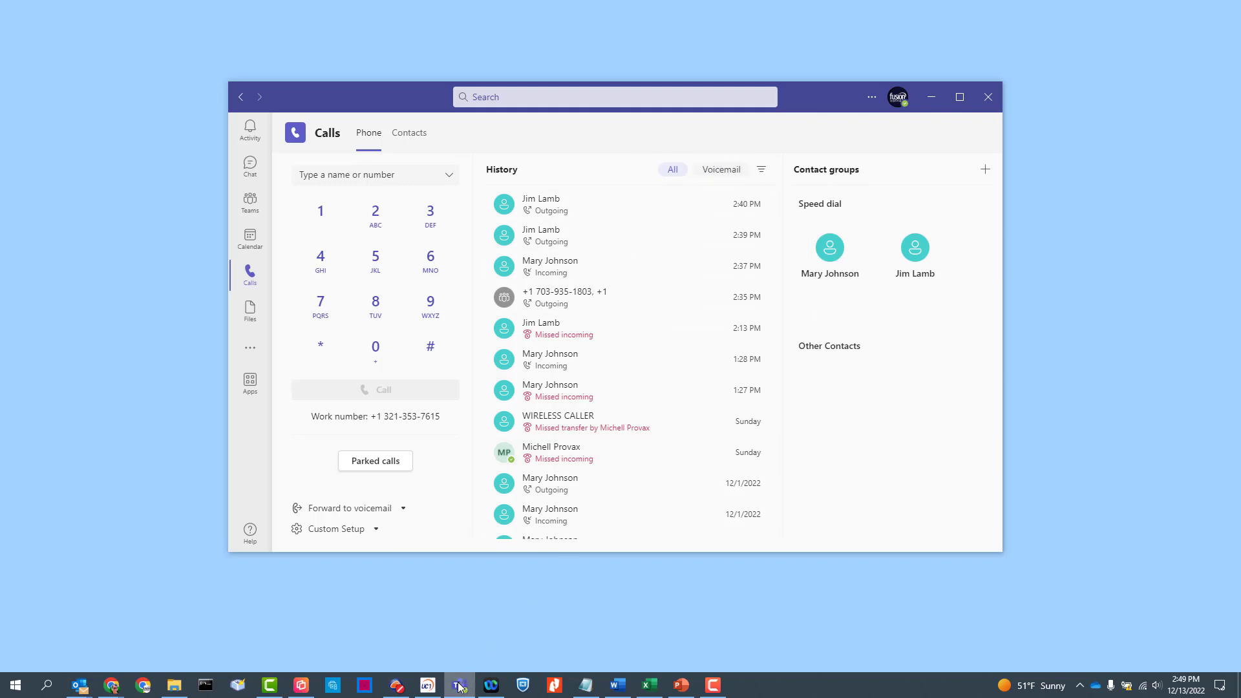
Filter the call history to voicemail, view the voicemail entry's actions, then clear the filter.
mouse_move(460, 687)
left_click(725, 171)
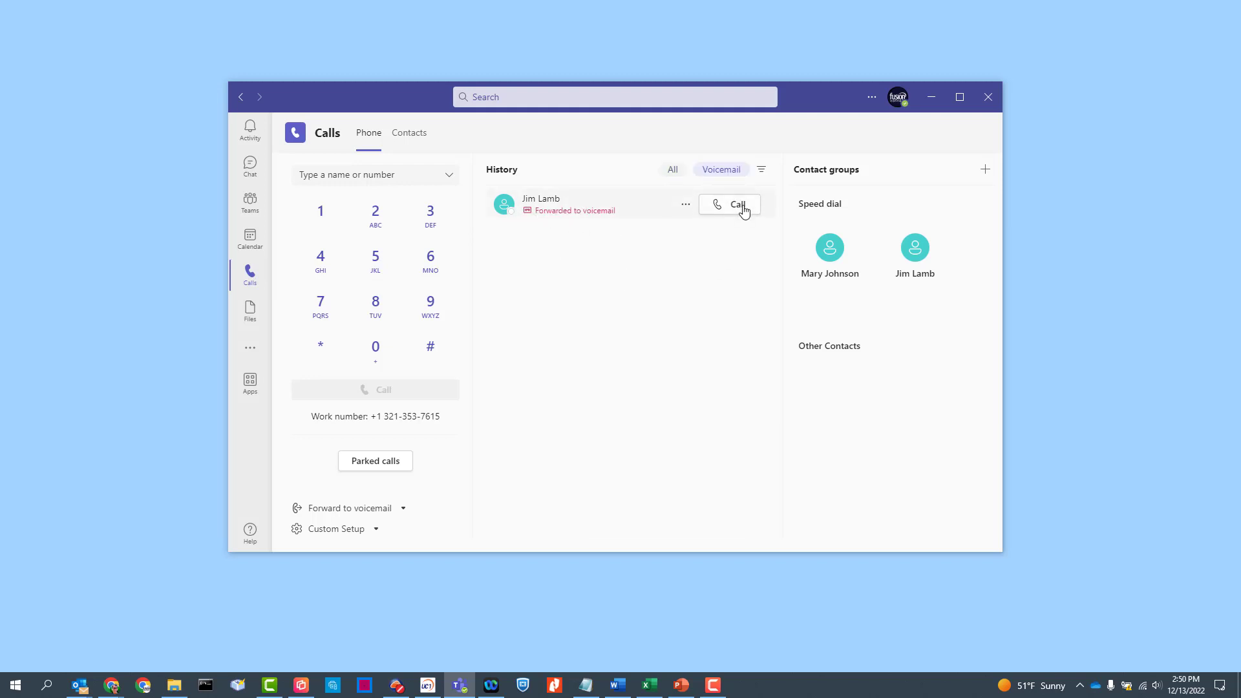
left_click(686, 206)
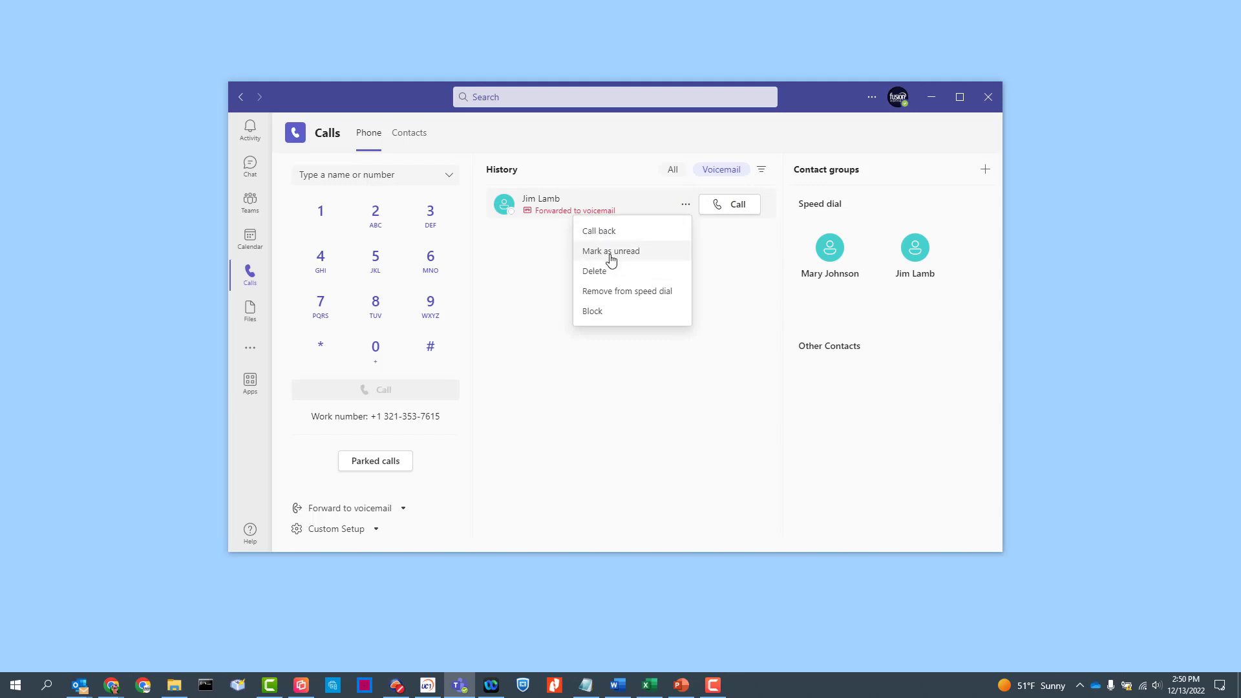
left_click(618, 229)
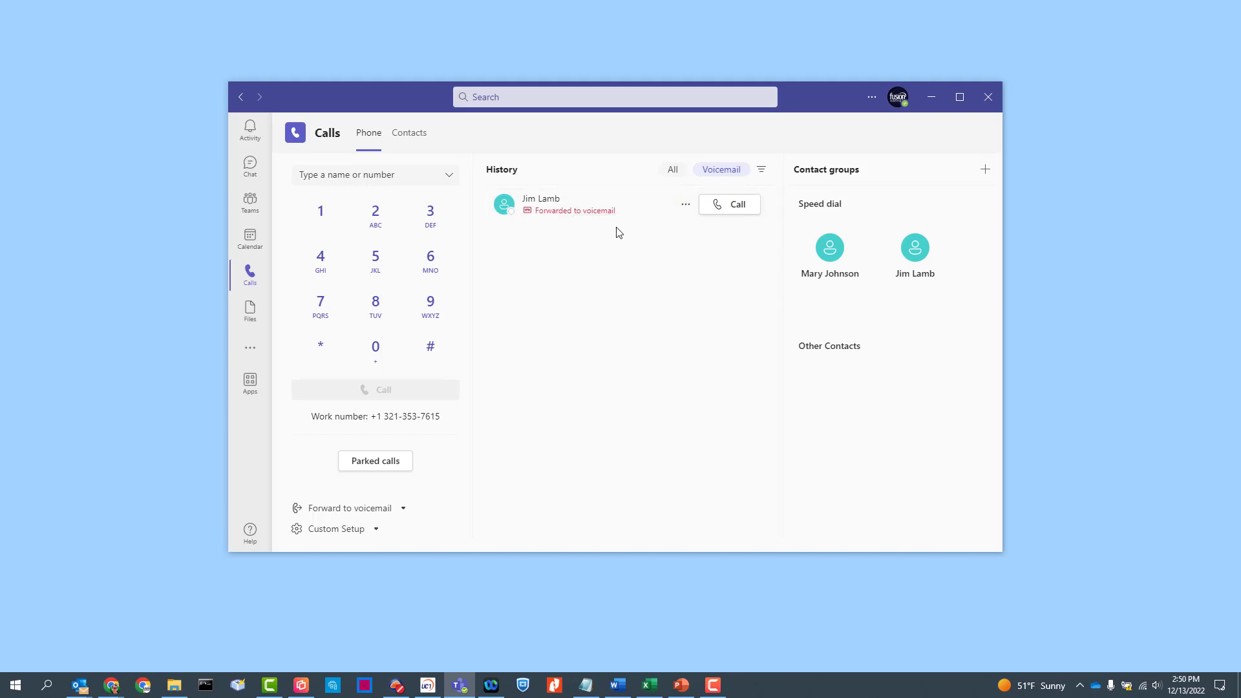
left_click(686, 205)
left_click(672, 169)
left_click(712, 172)
left_click(762, 170)
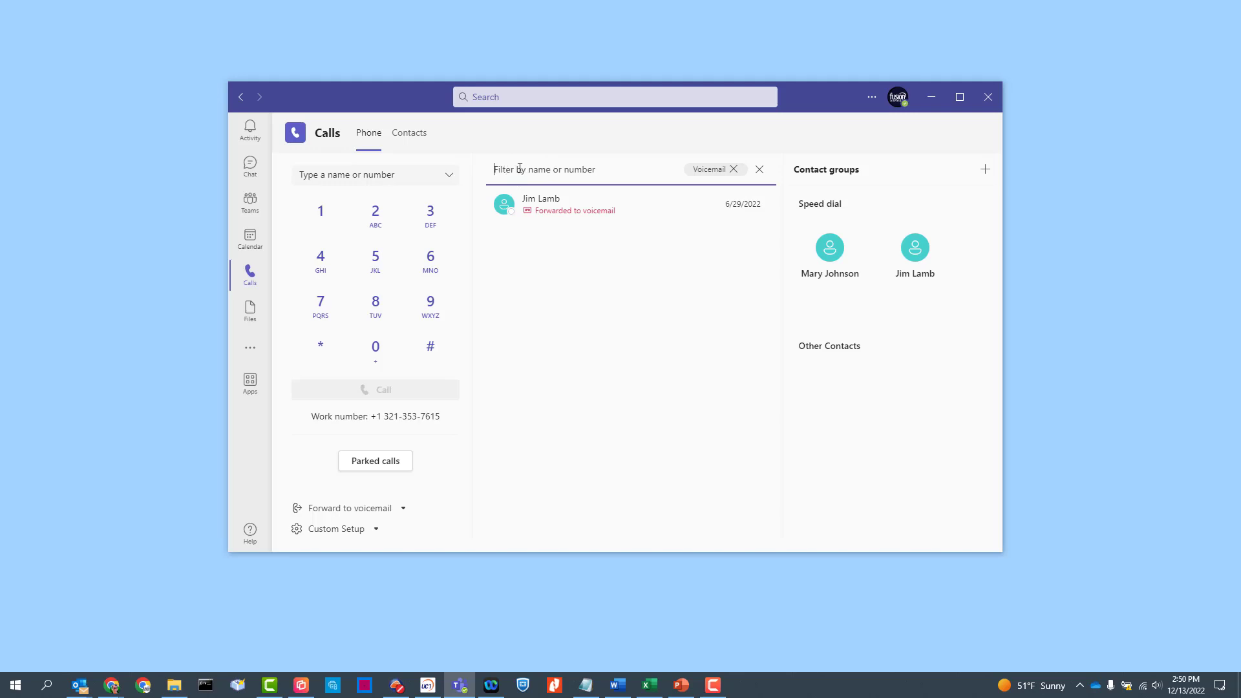
left_click(760, 169)
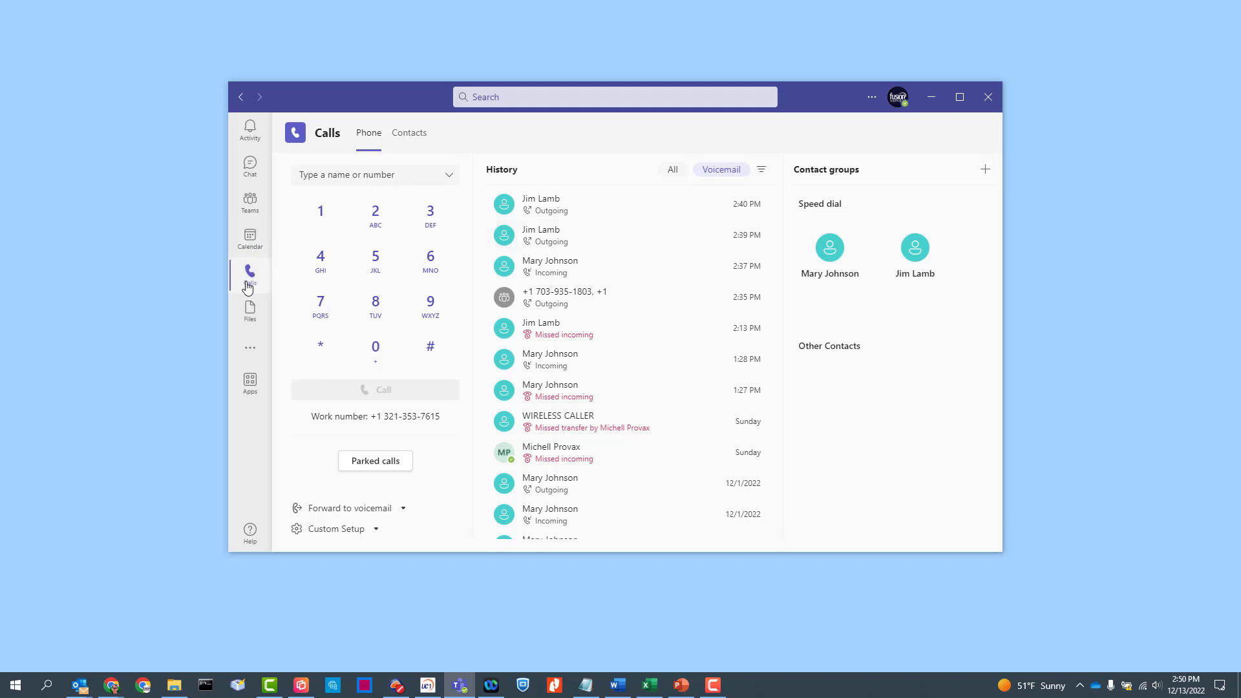
Highlight the work phone number under the dial pad, then show the Custom Setup audio device list.
left_click_drag(445, 423, 386, 417)
left_click(418, 423)
left_click_drag(442, 421, 372, 418)
left_click(399, 427)
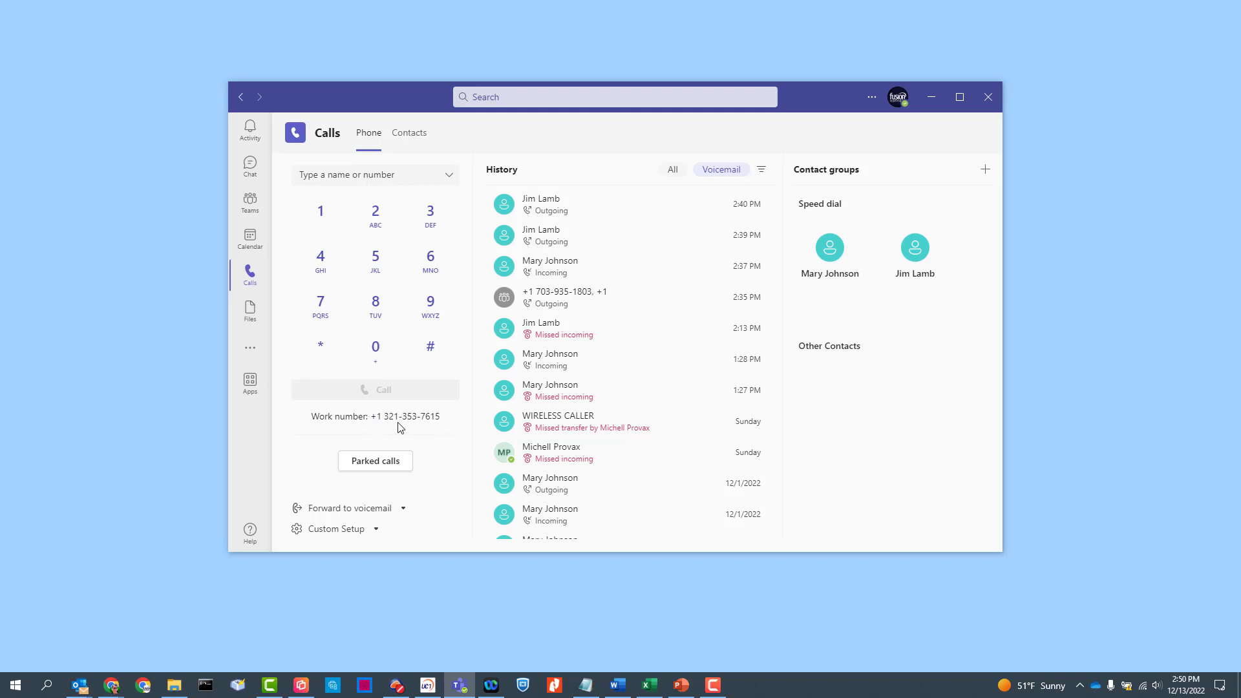
left_click(327, 532)
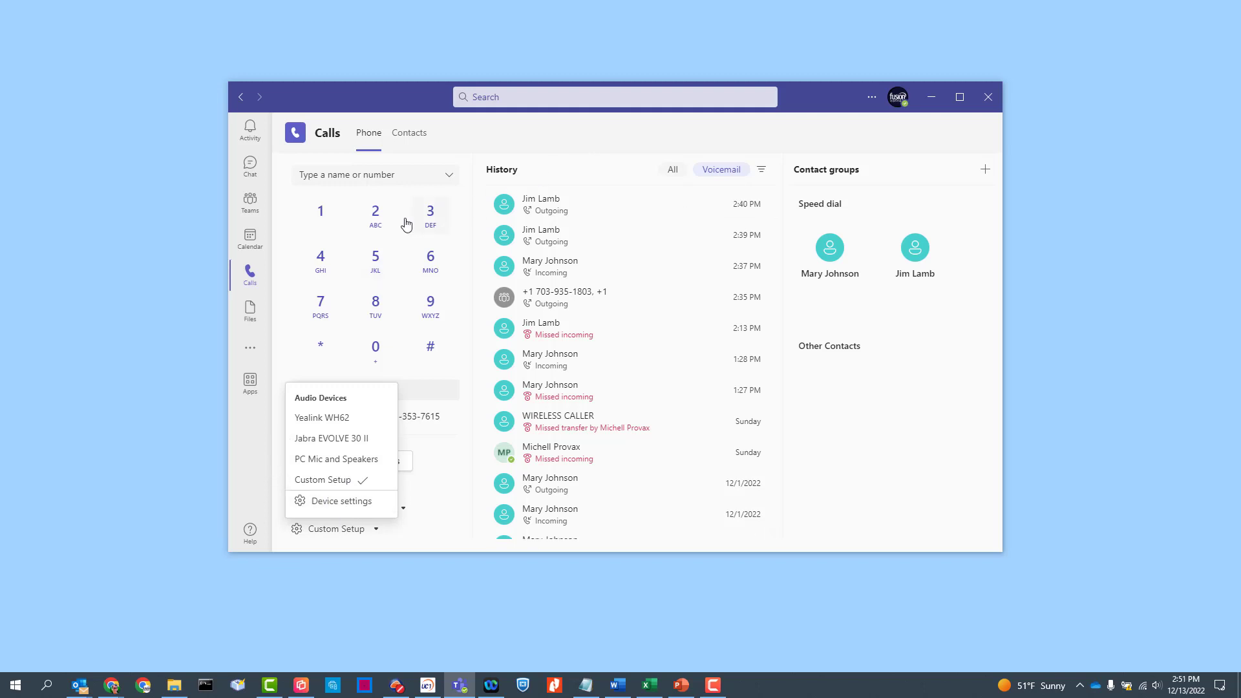
Dismiss the audio device list, focus the name-or-number field, and scroll through the call history.
left_click(452, 458)
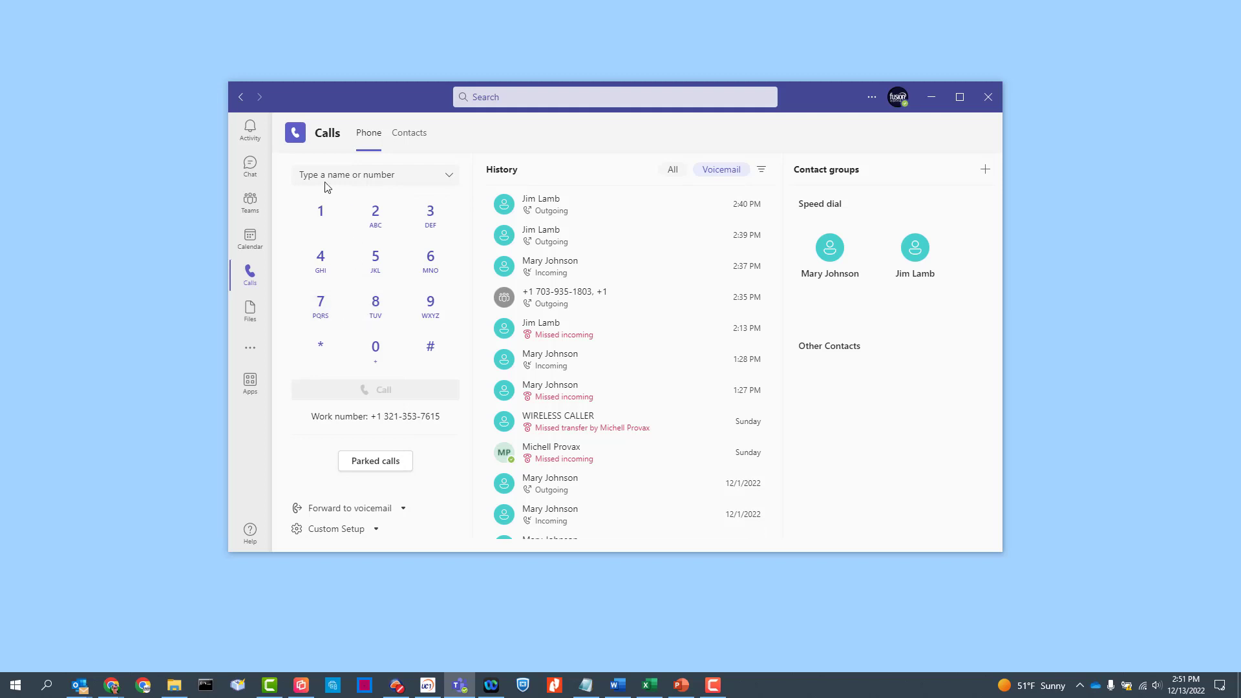
left_click(442, 175)
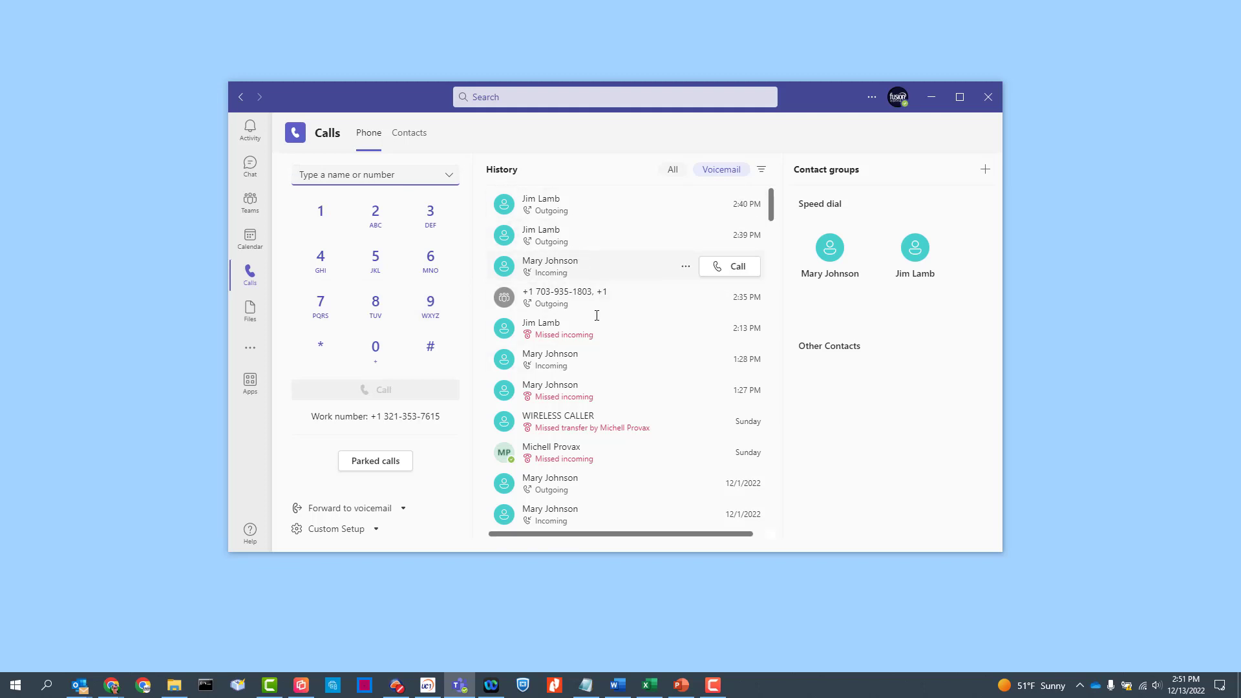
scroll(582, 362, "down", 10)
scroll(577, 347, "up", 10)
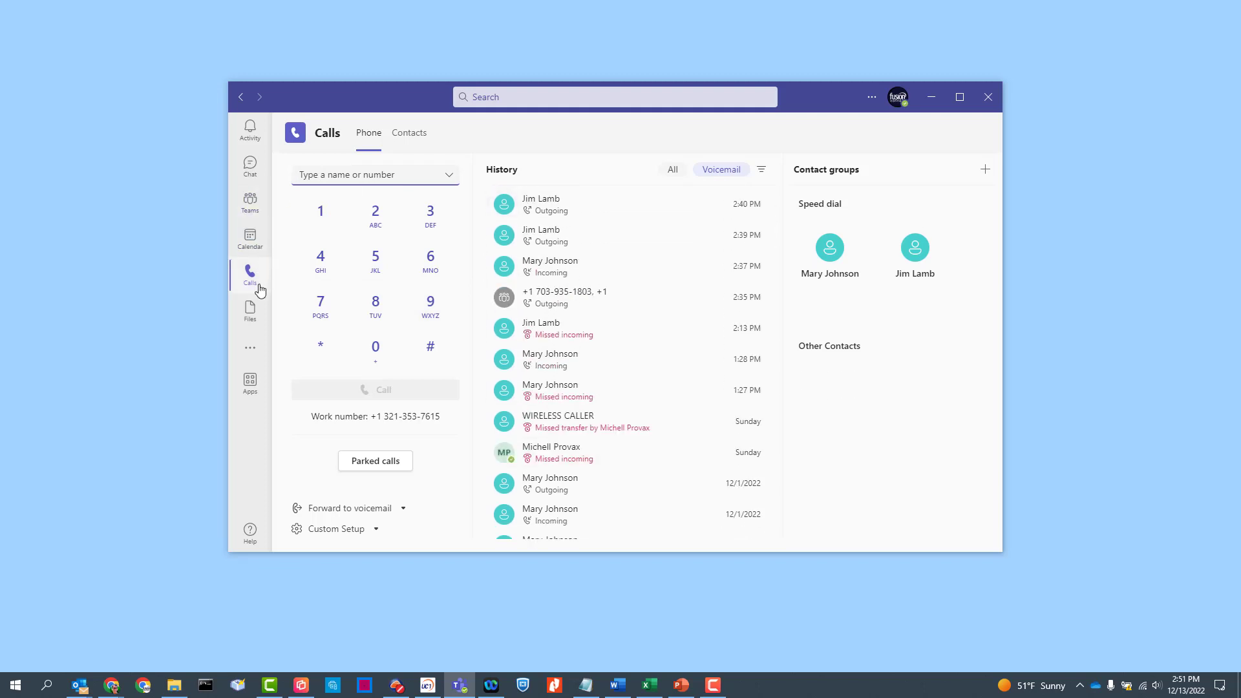